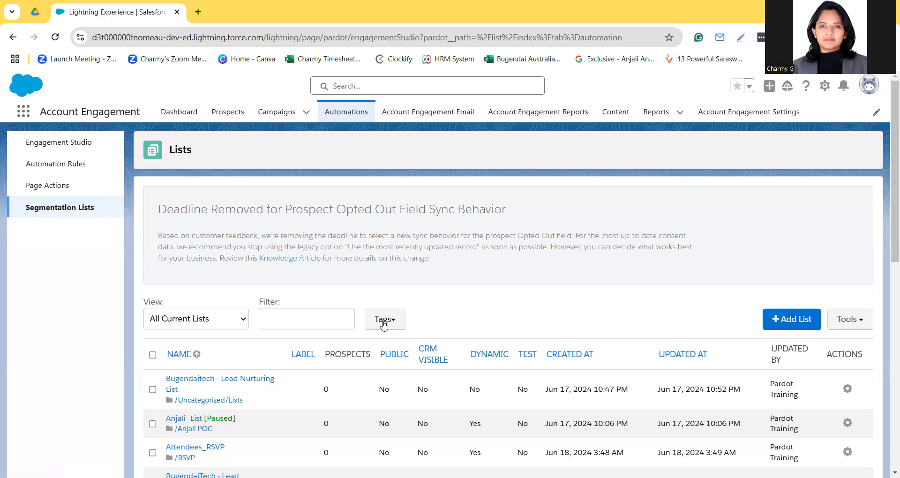
- Start a new segmentation list named "Demo 1" and make it a dynamic list
click(786, 323)
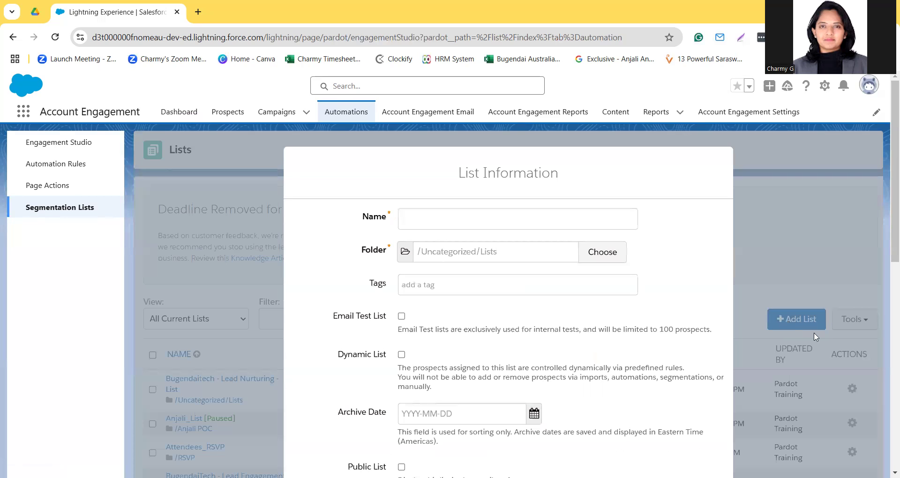
click(521, 219)
text(Demo 1)
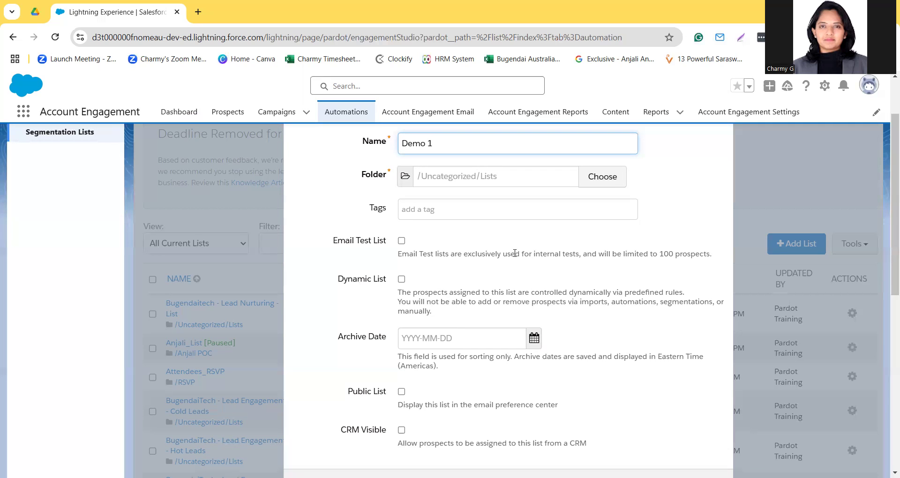
click(402, 280)
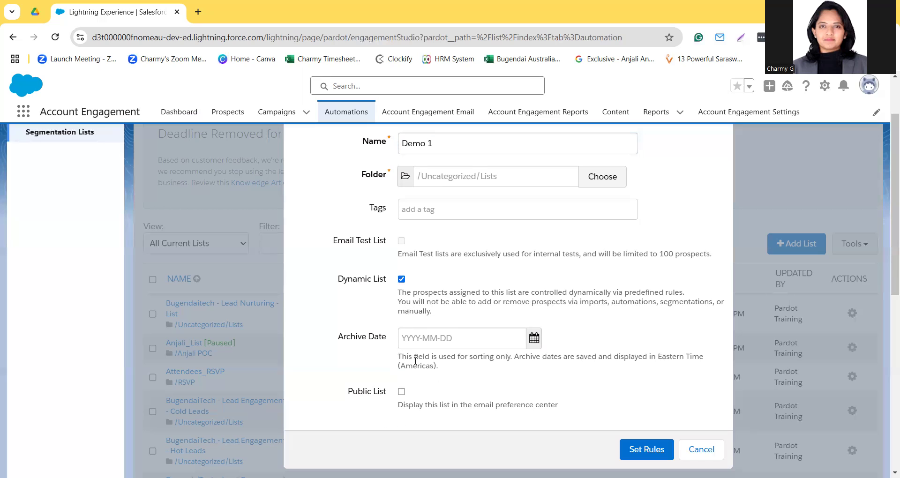
- Make the list public with the label "demo1" and display it on the "BT - March - 2024" email preferences page
click(402, 391)
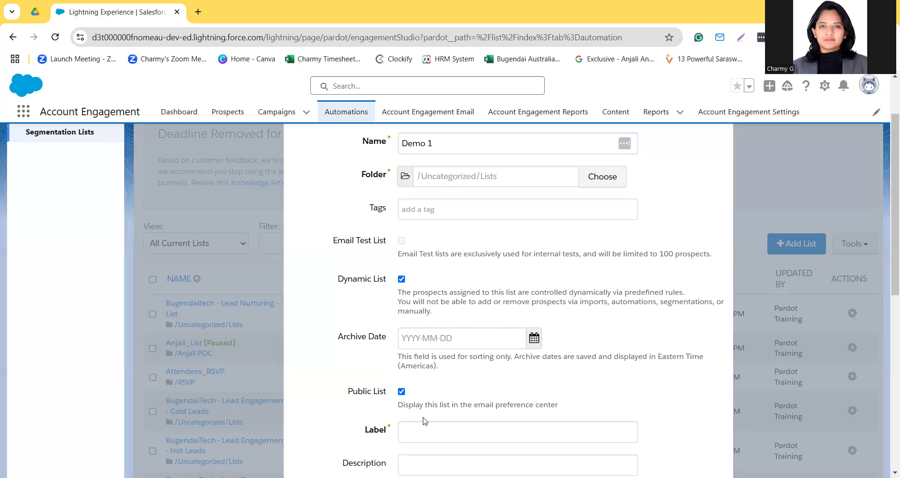
scroll(425, 421, down, 2)
click(510, 358)
text(demo1)
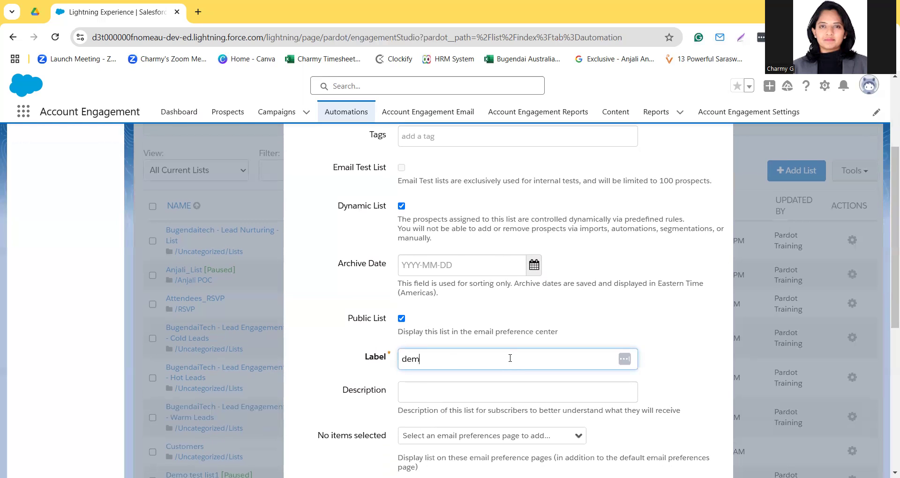
scroll(509, 358, down, 3)
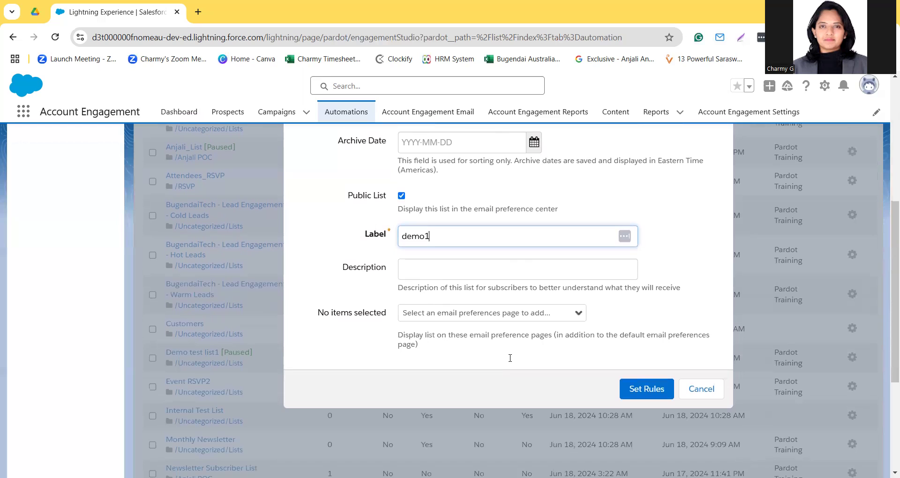
click(459, 316)
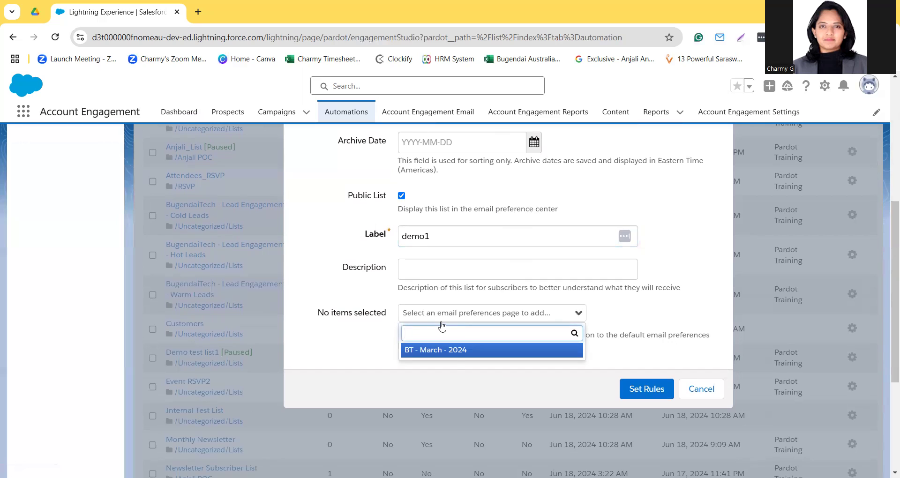
click(462, 351)
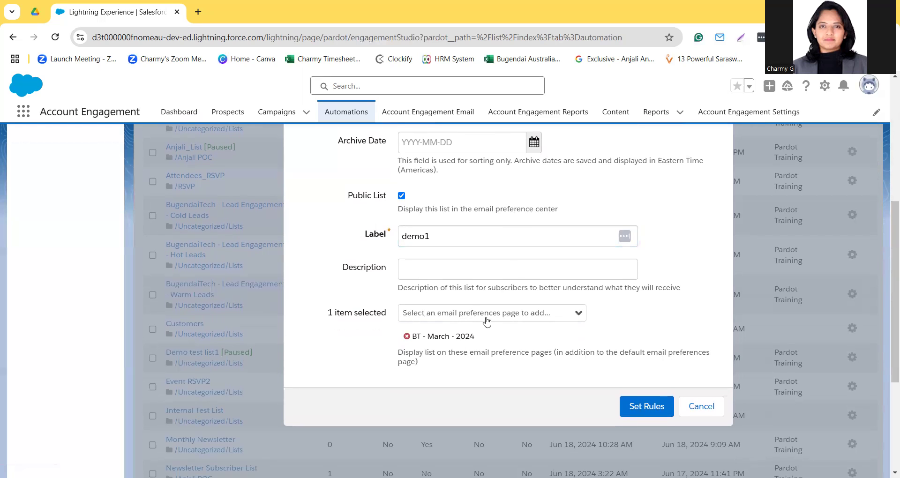
- Review the Demo 1 list information and proceed to setting its dynamic list rules
scroll(515, 350, up, 3)
scroll(515, 351, down, 7)
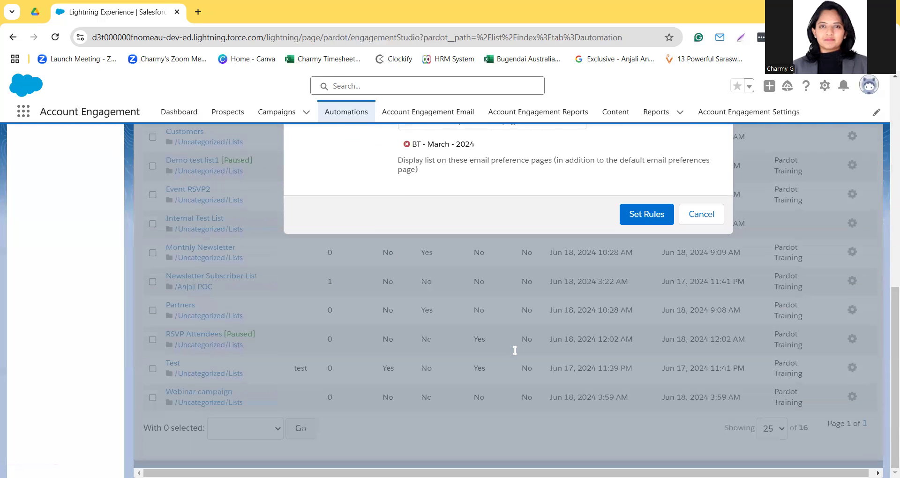
scroll(608, 233, up, 2)
scroll(608, 233, up, 2)
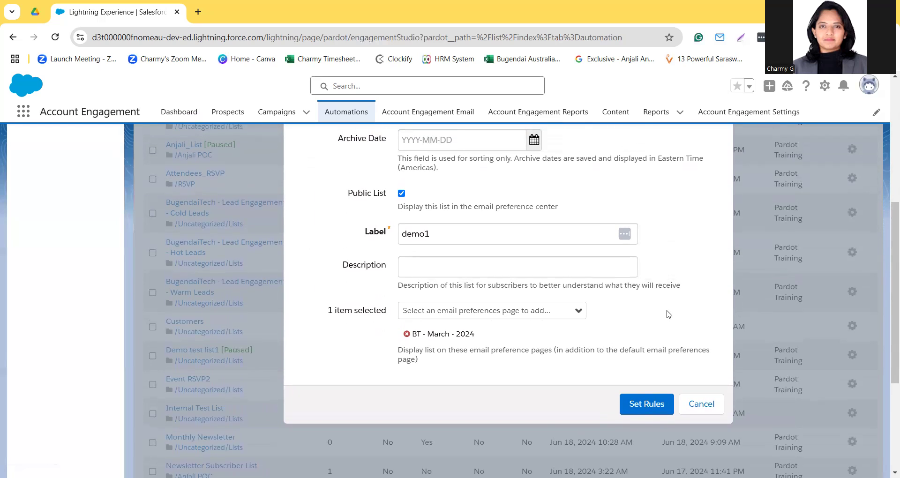
click(637, 412)
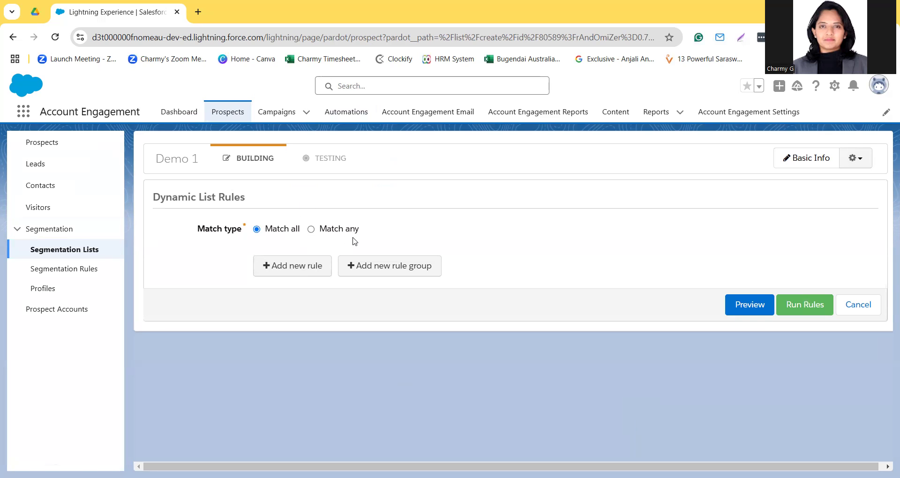
- Add a first rule requiring that Prospect CRM status is Lead
click(303, 276)
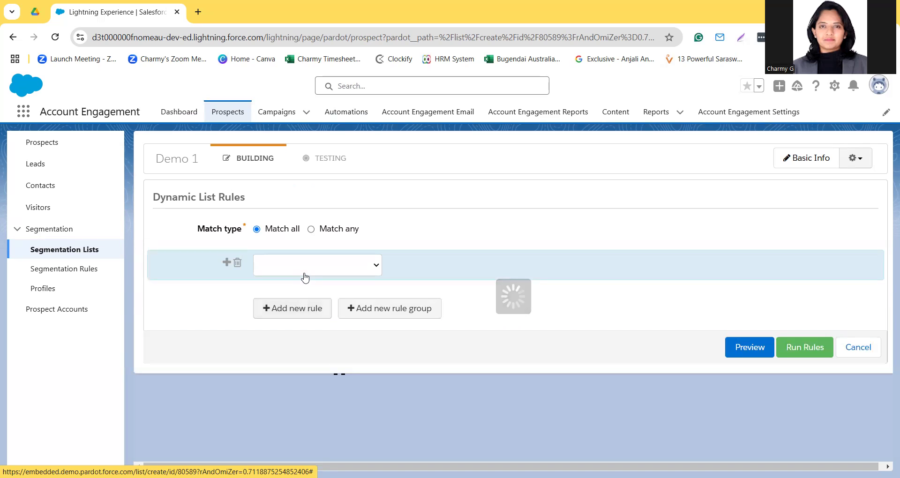
click(303, 268)
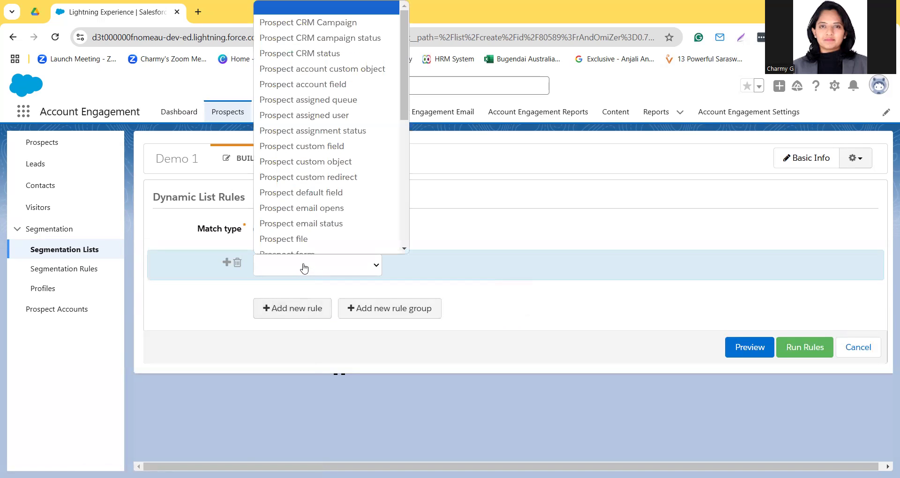
click(432, 247)
click(356, 272)
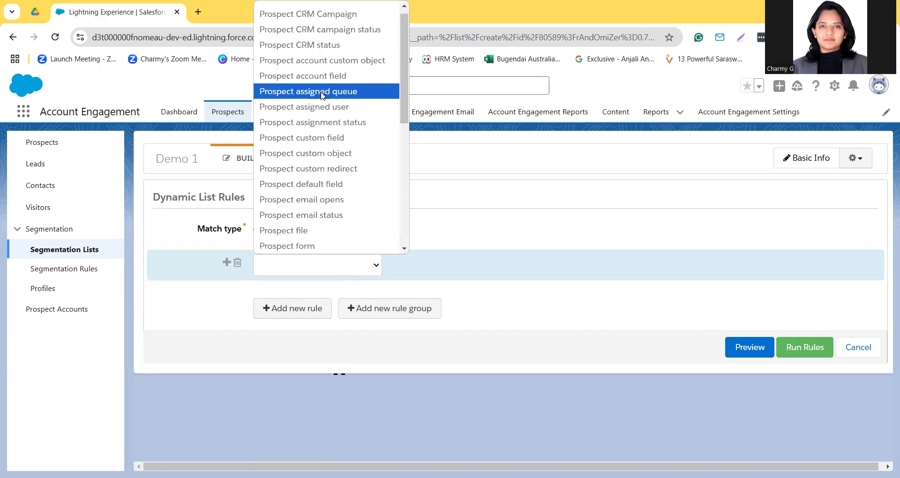
click(307, 47)
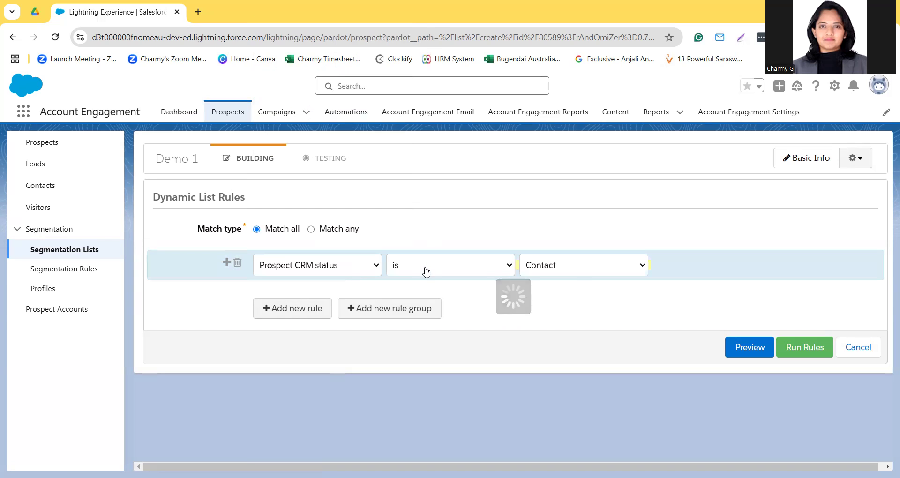
click(578, 274)
click(562, 298)
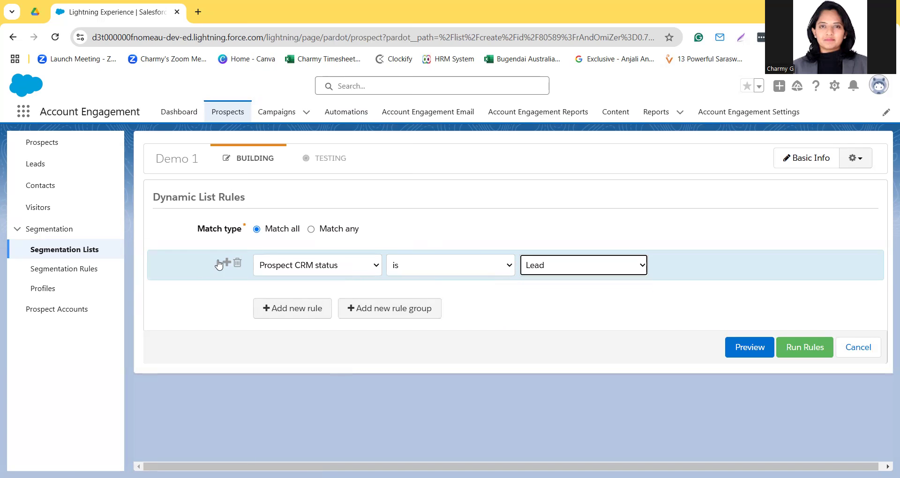
- Add a second rule requiring that the prospect custom field Campaign is "RSVP"
click(227, 264)
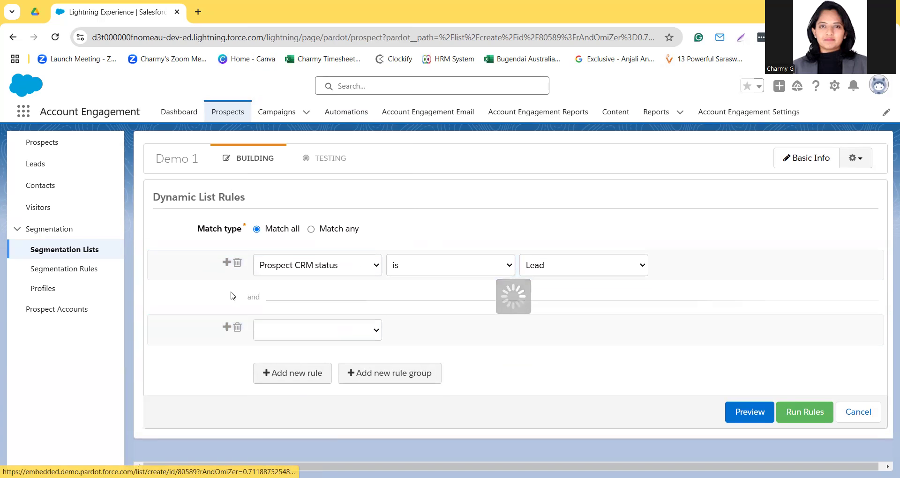
click(283, 331)
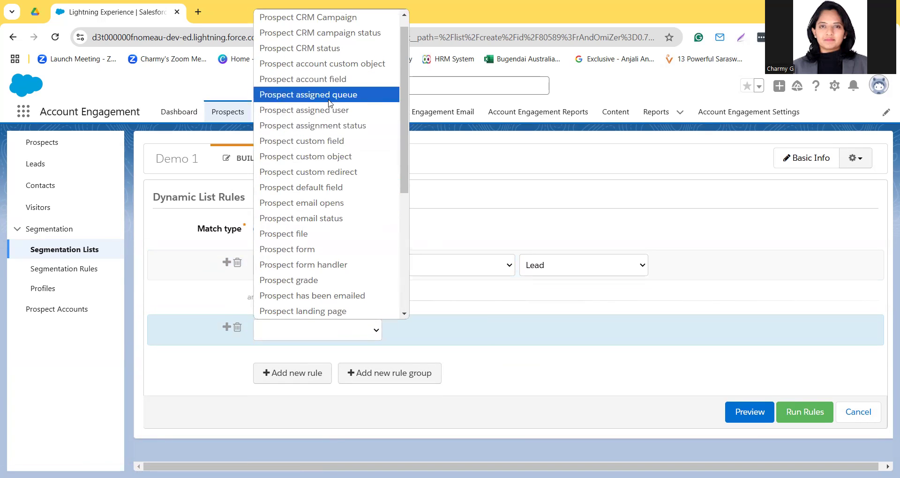
click(322, 147)
click(422, 331)
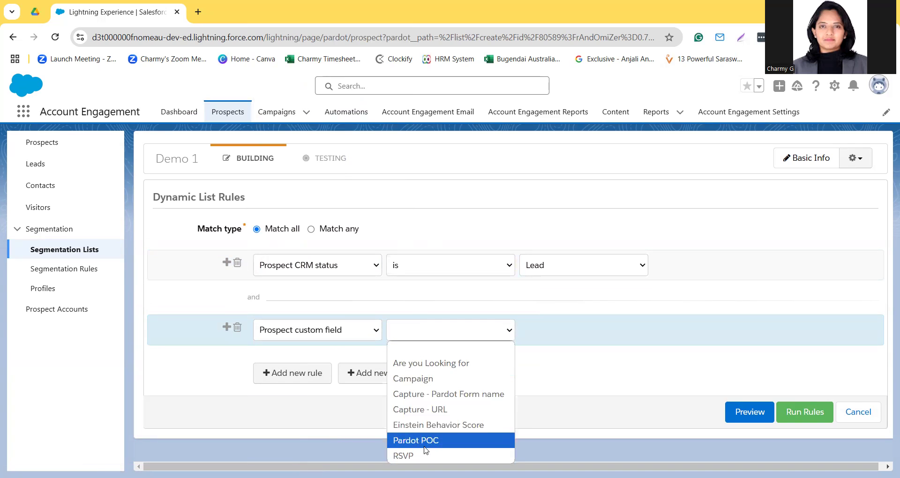
click(437, 378)
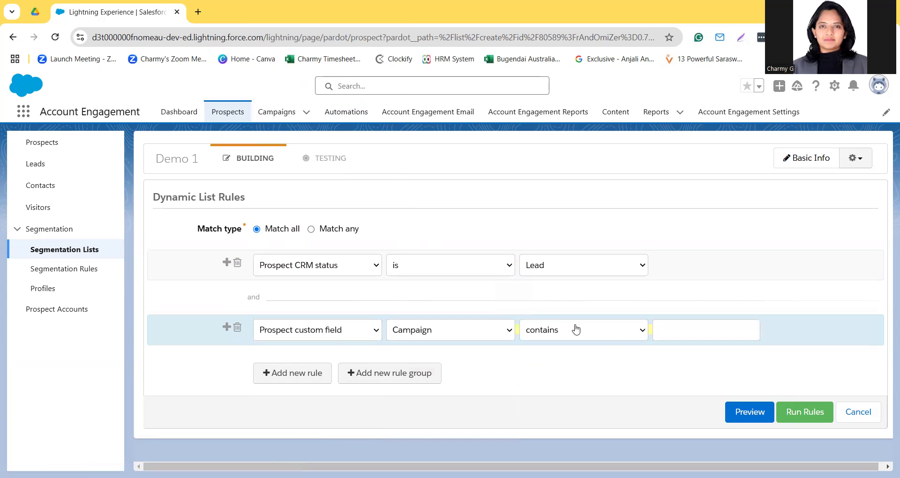
click(616, 329)
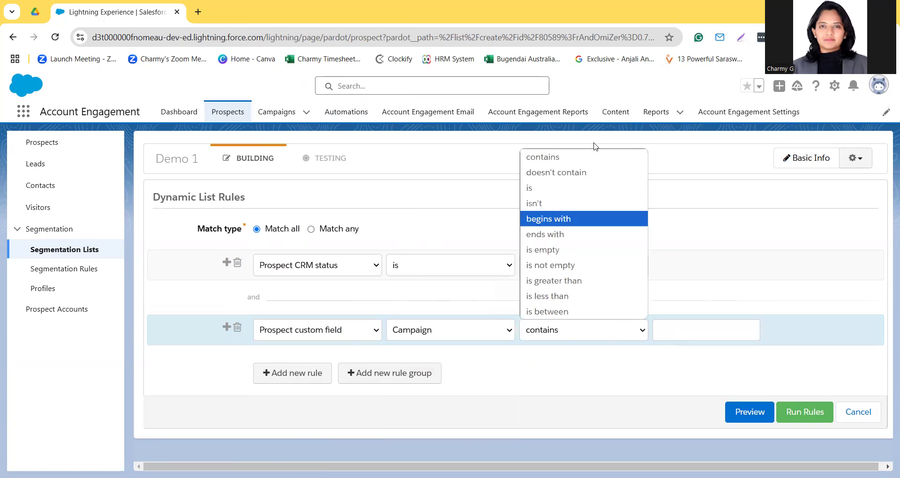
click(590, 190)
click(669, 326)
text(RSVP)
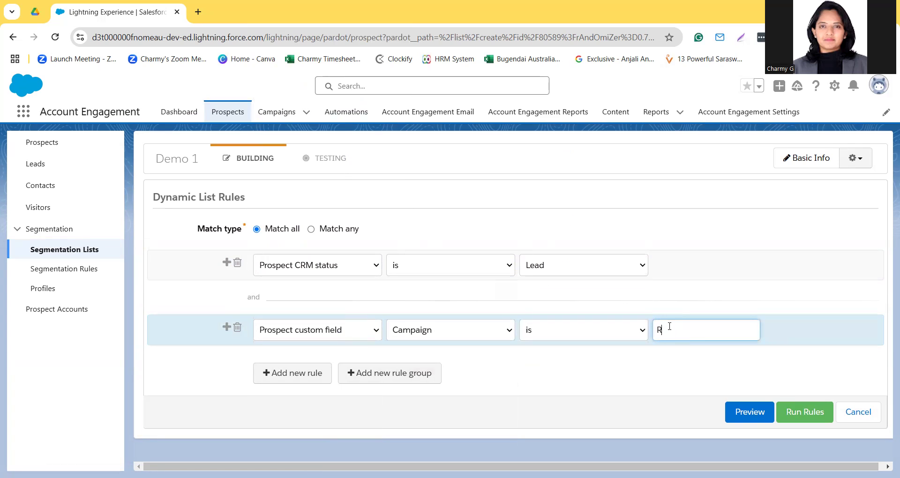
- Add a rule group whose first rule requires that Prospect email status is Opted Out
click(402, 379)
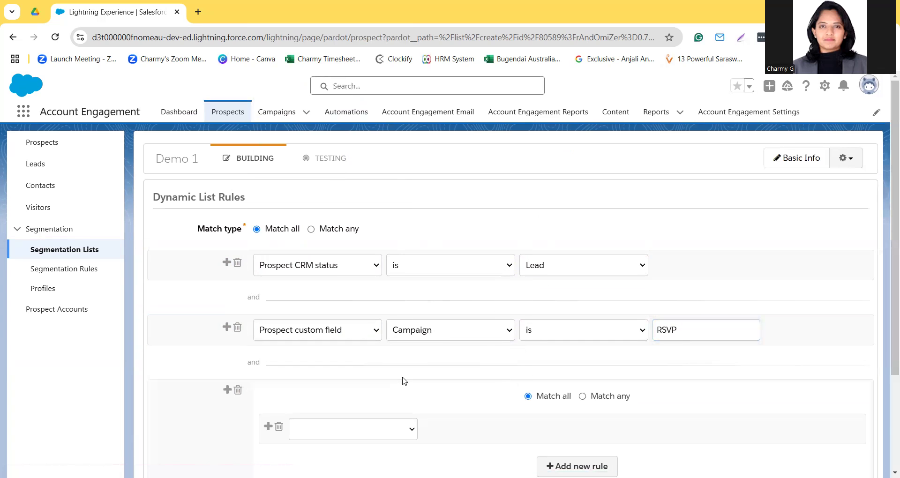
scroll(402, 380, down, 2)
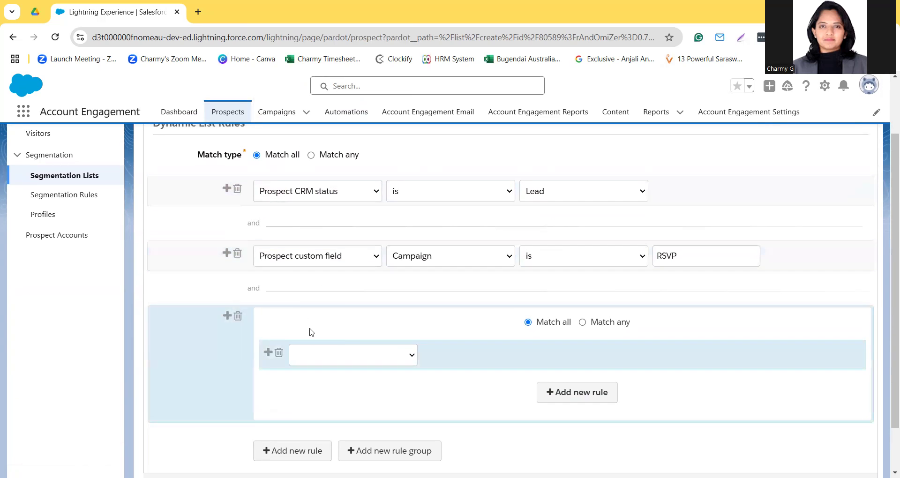
click(378, 361)
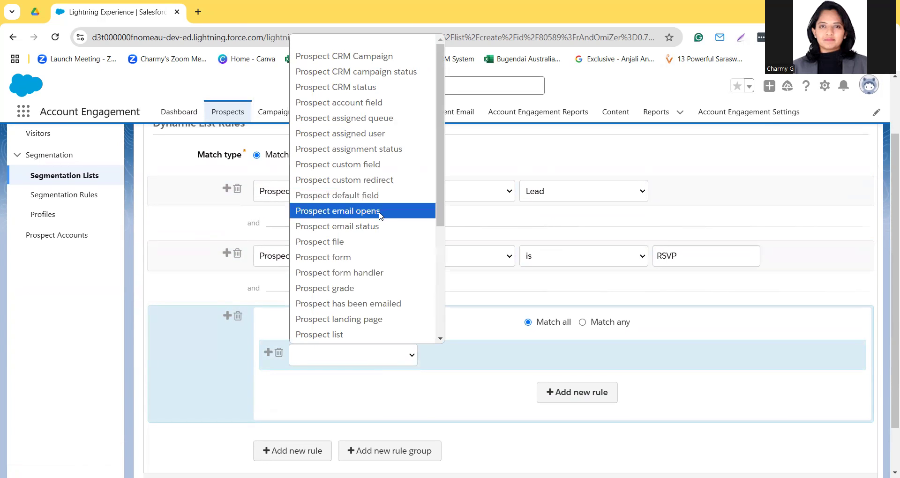
click(364, 230)
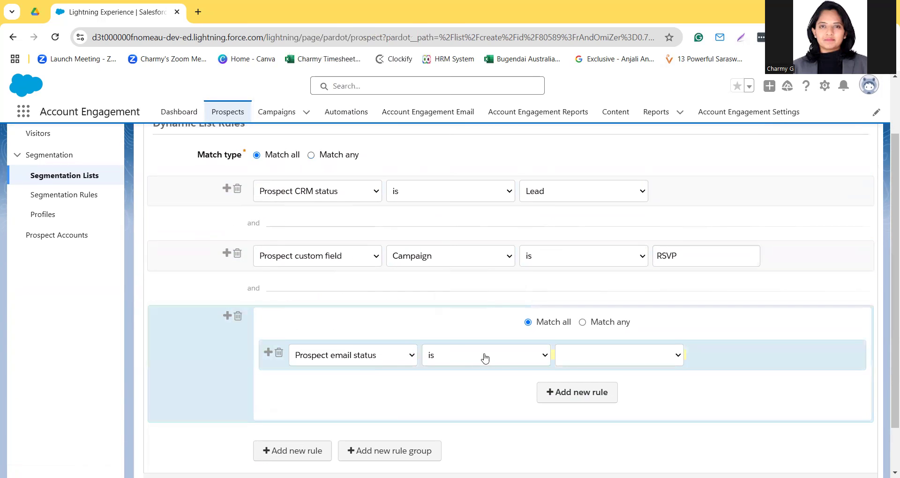
click(635, 358)
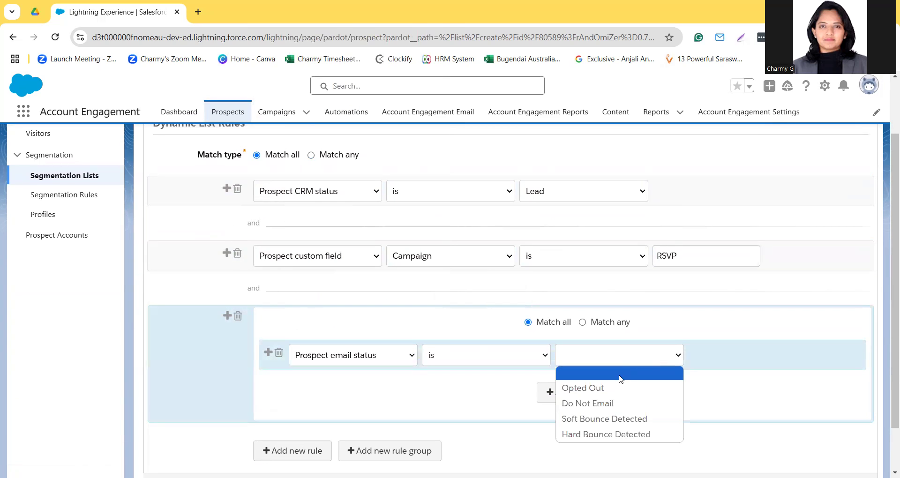
click(583, 389)
- Add another rule inside the group requiring that Prospect email status is Do Not Email
click(581, 393)
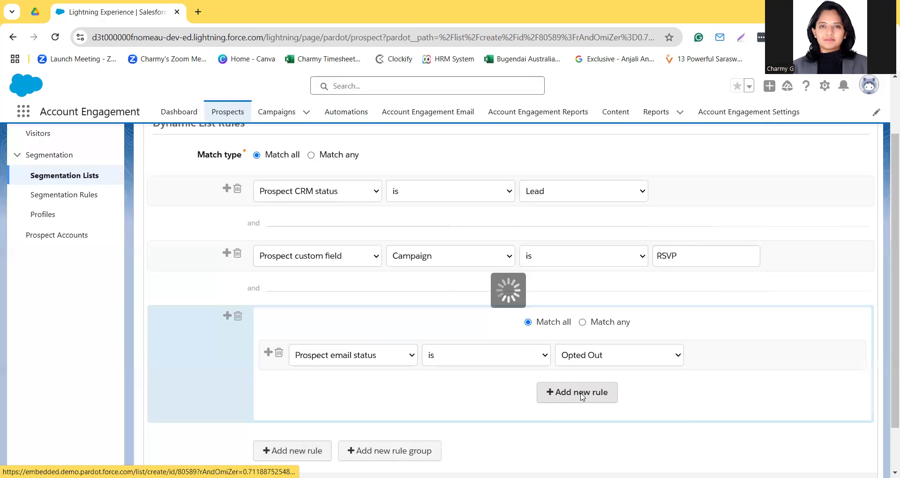
click(372, 427)
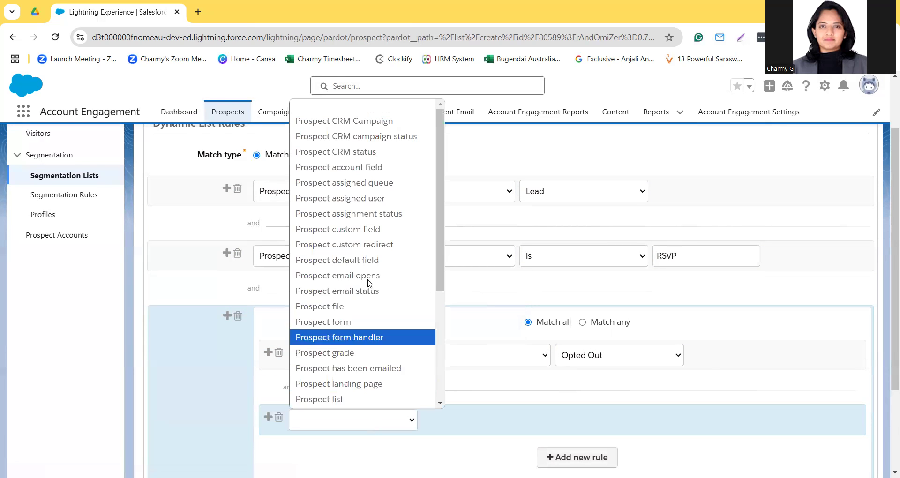
click(362, 291)
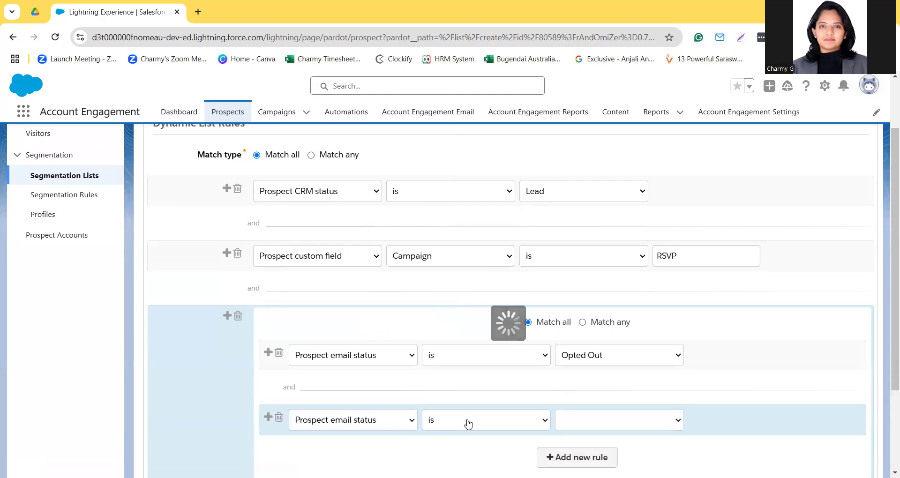
click(606, 423)
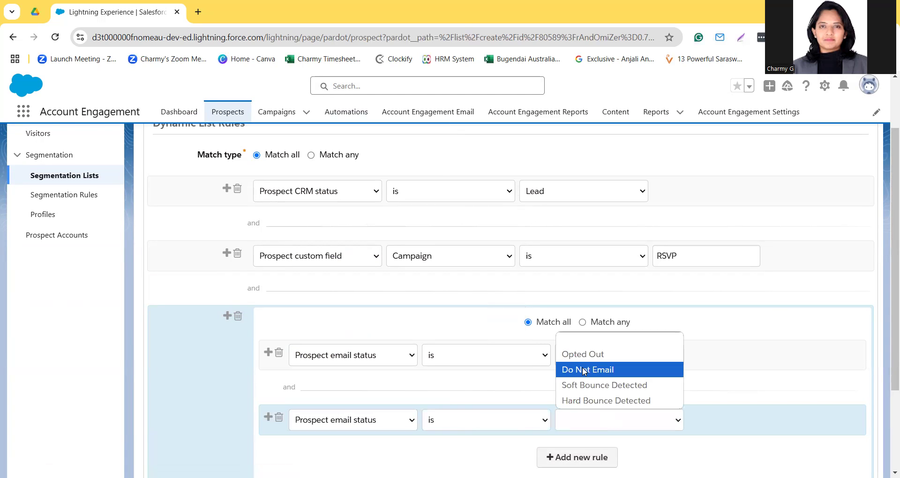
click(583, 370)
- Set the match type of the email status rule group to Match any
scroll(463, 376, down, 2)
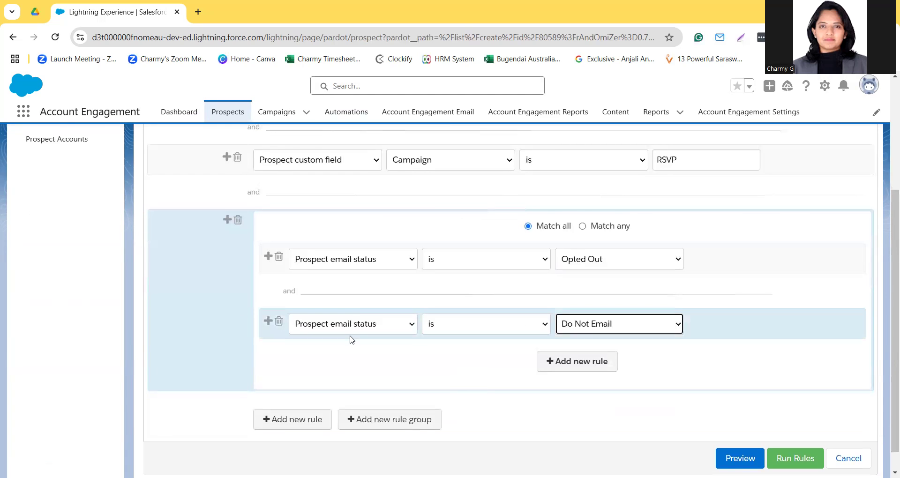
scroll(351, 337, up, 2)
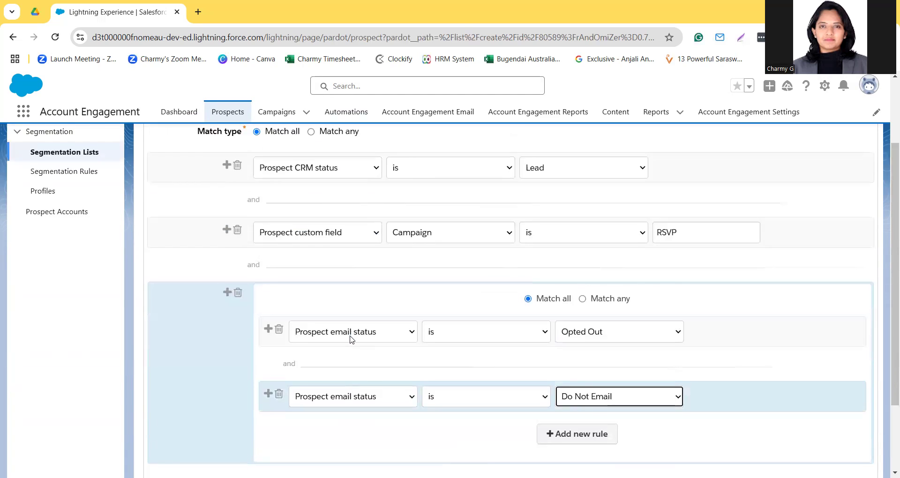
click(289, 368)
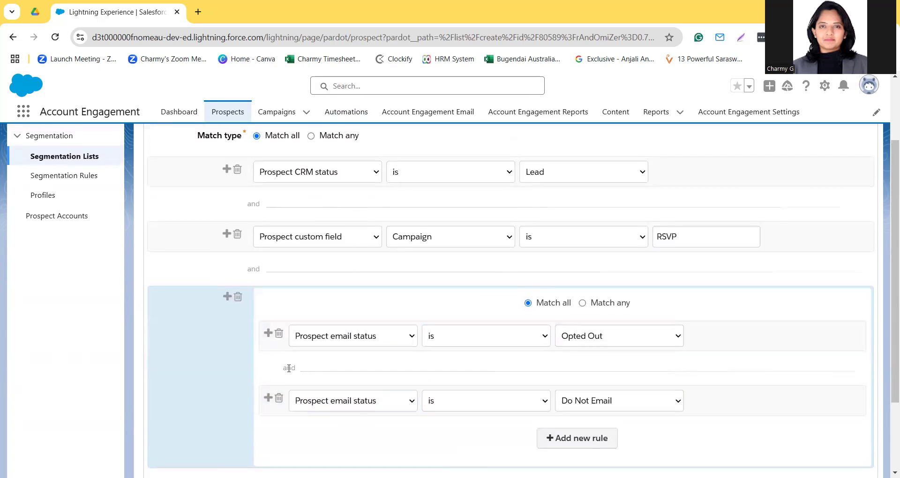
click(584, 304)
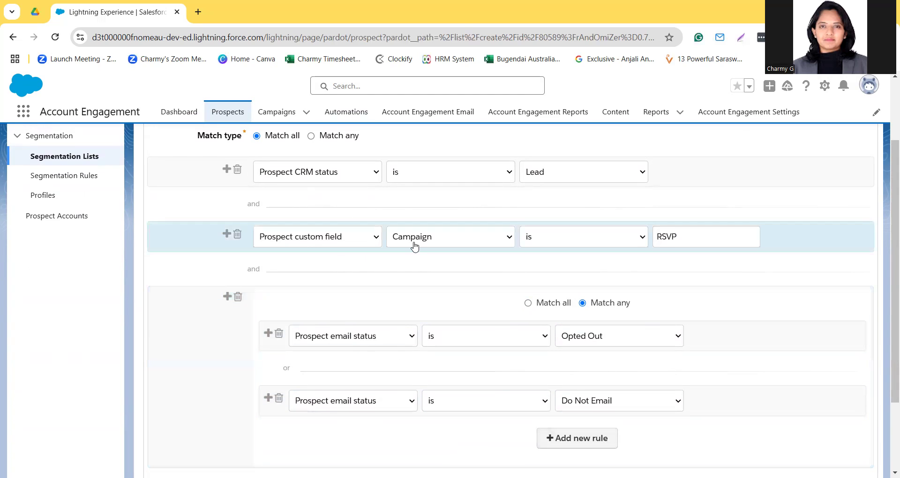
- Review the Demo 1 list's rules and generate a preview of the prospects that match them
scroll(414, 246, up, 1)
scroll(413, 356, down, 2)
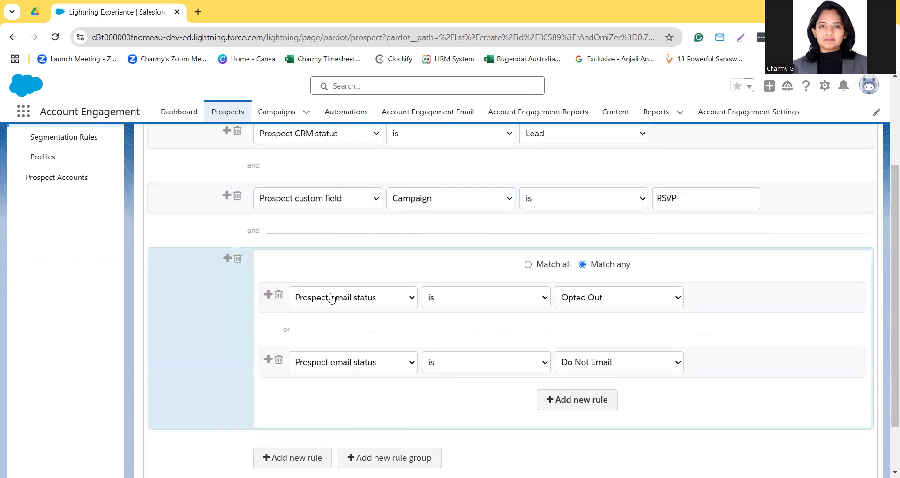
scroll(368, 171, up, 2)
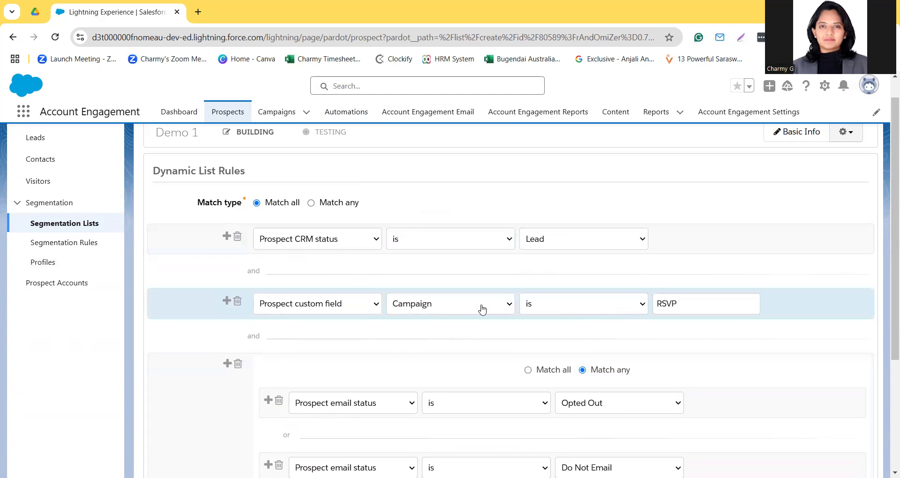
scroll(482, 307, down, 3)
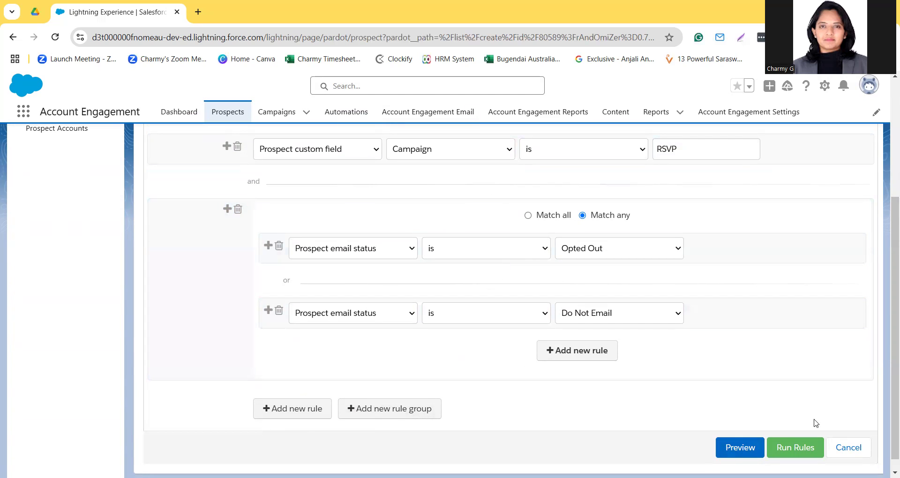
scroll(684, 322, up, 4)
scroll(684, 323, down, 4)
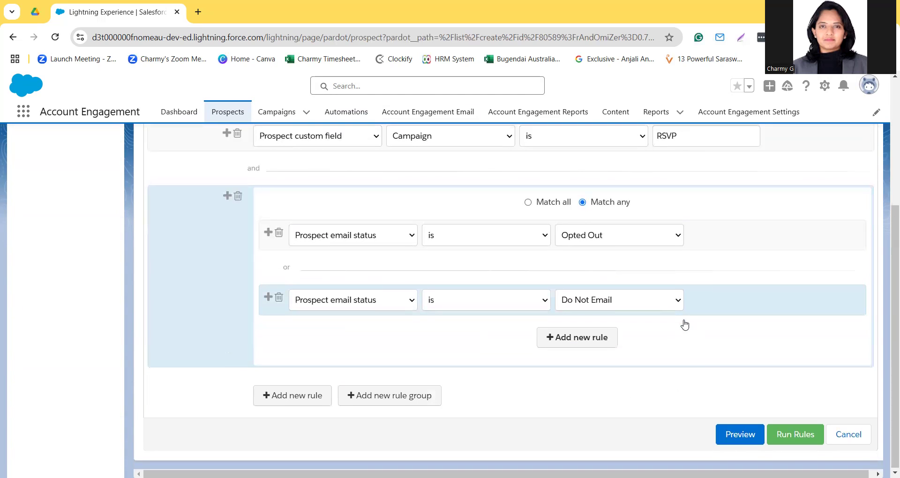
click(737, 436)
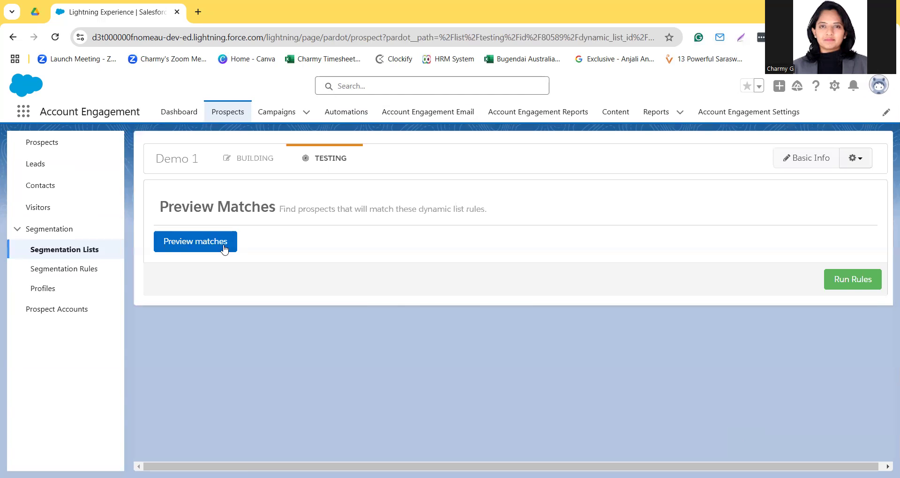
click(220, 247)
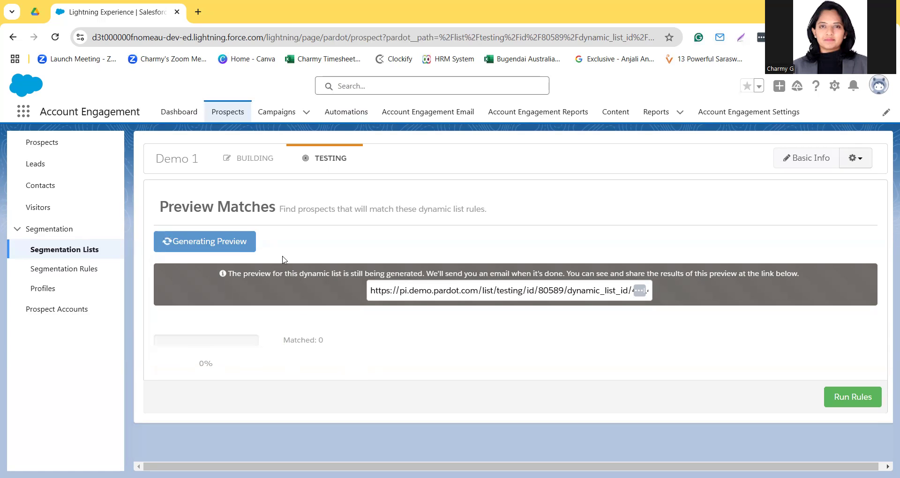
- Create a segmentation rule named Test with the tag demo and proceed to setting its rules
click(77, 271)
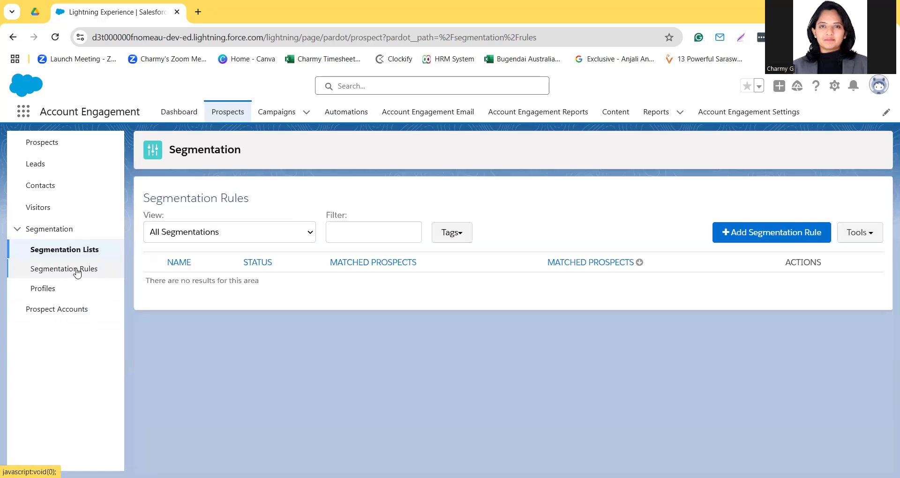
click(771, 233)
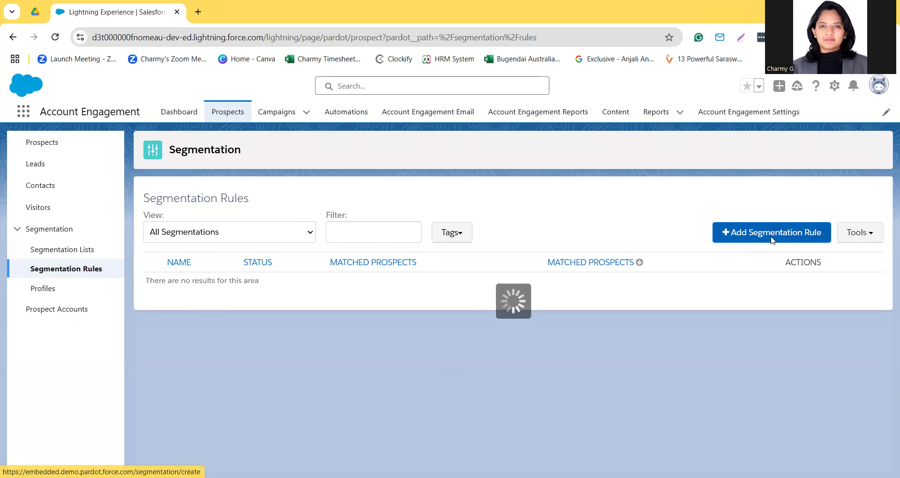
click(482, 206)
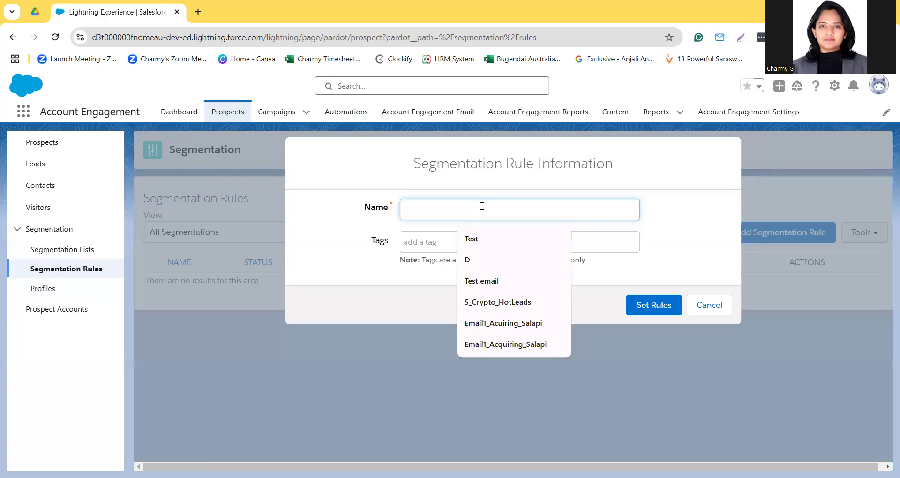
click(486, 240)
click(492, 242)
text(demo)
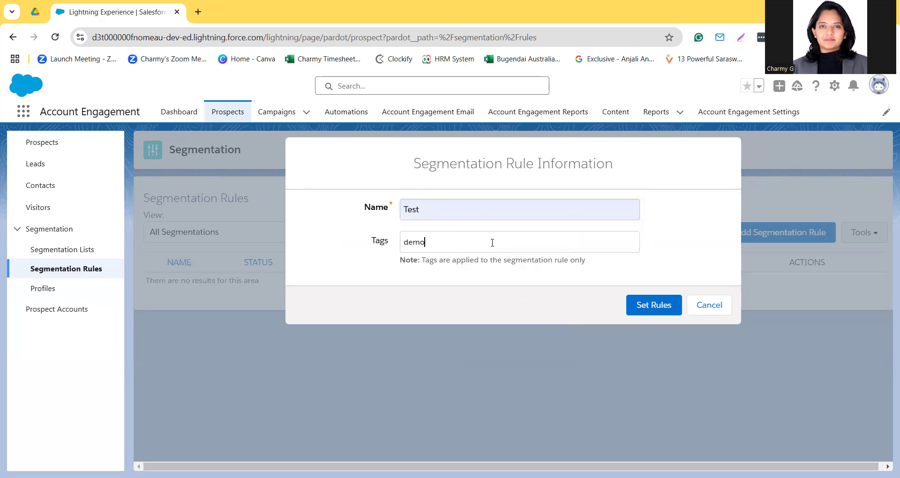
click(640, 307)
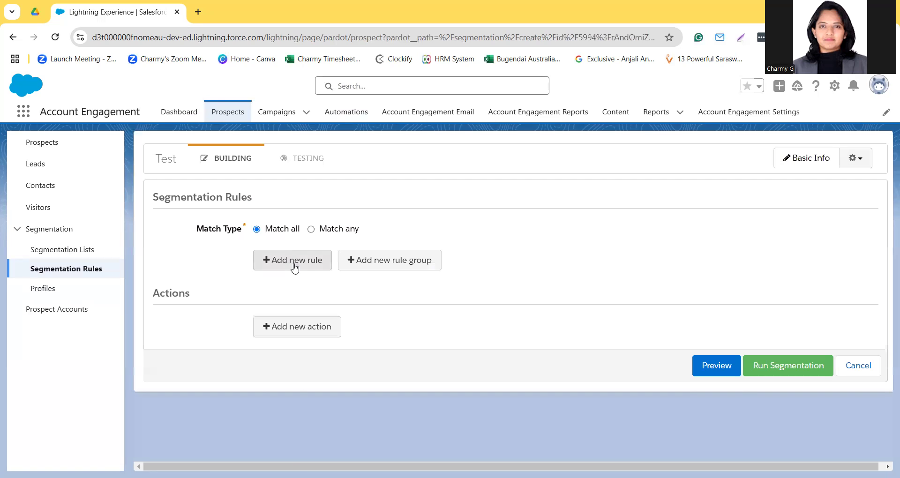
- Add a rule to the Test segmentation requiring that the prospect custom field RSVP is Yes
click(293, 259)
click(294, 268)
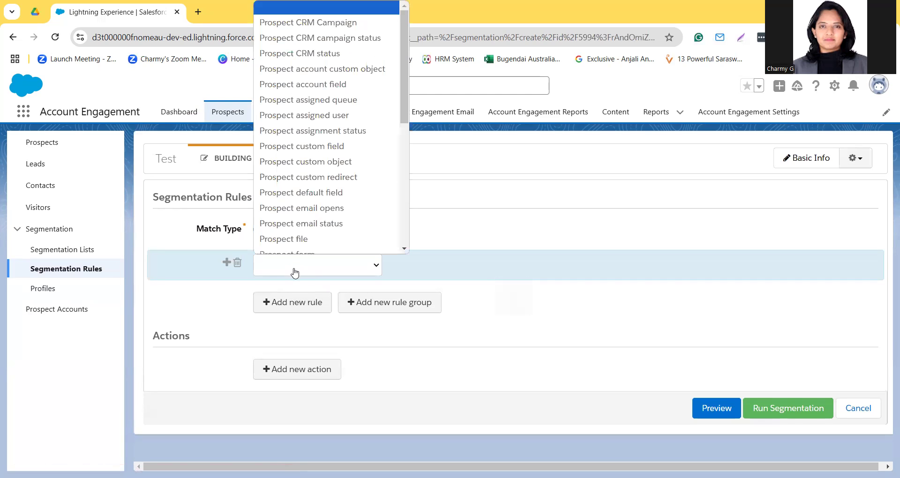
click(328, 149)
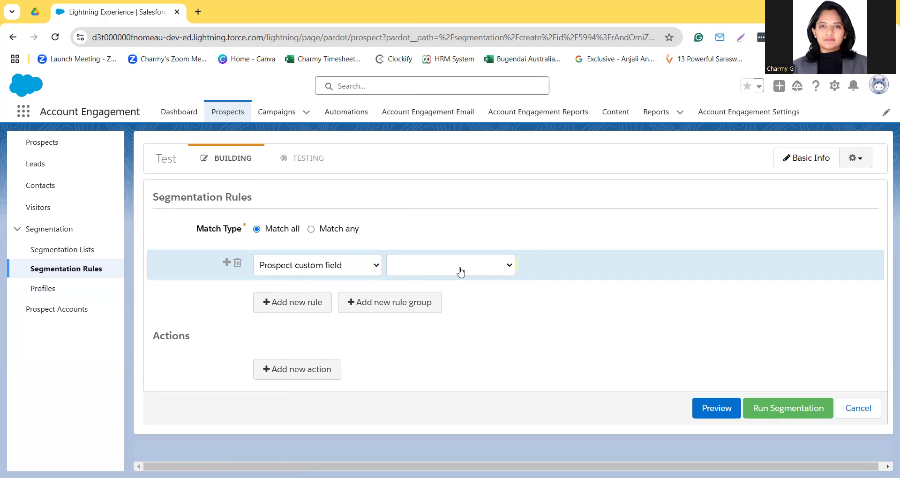
click(458, 271)
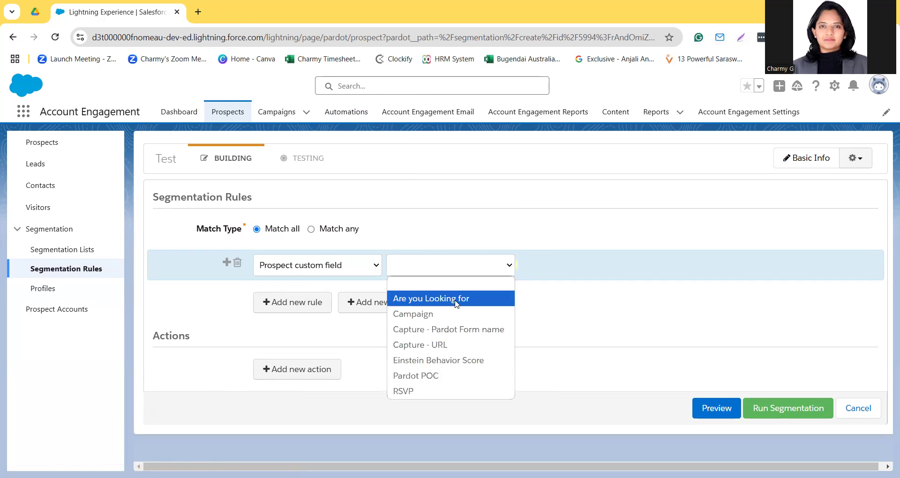
click(440, 391)
click(610, 271)
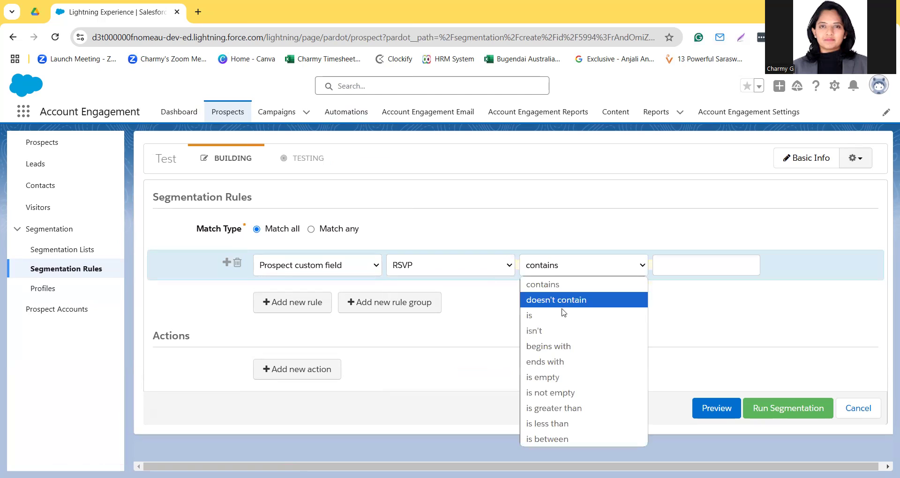
click(562, 312)
click(666, 265)
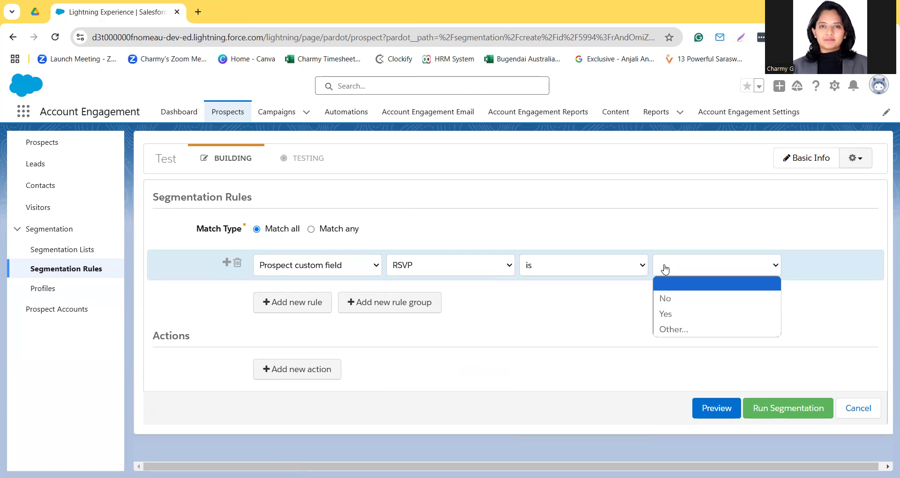
click(676, 314)
- Add an action that adds prospects to the Webinar campaign list, and generate a preview of the segmentation rule's matches
click(284, 375)
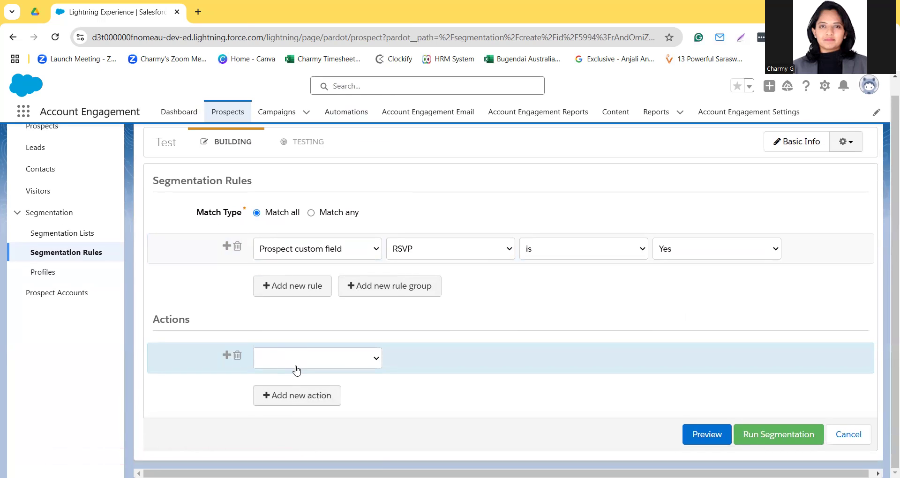
click(296, 367)
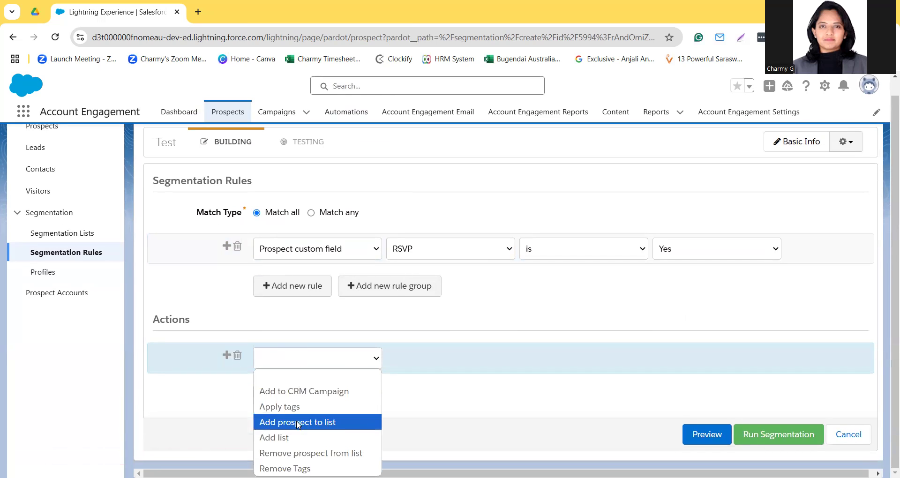
click(287, 436)
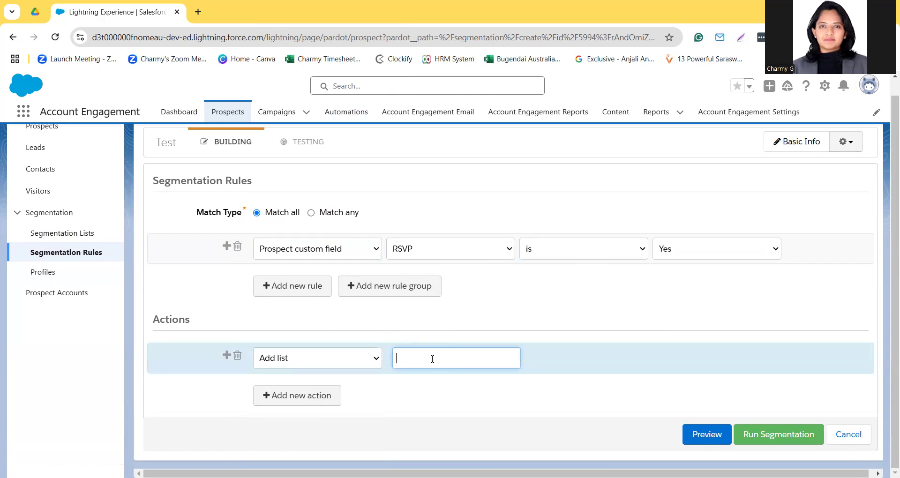
click(369, 362)
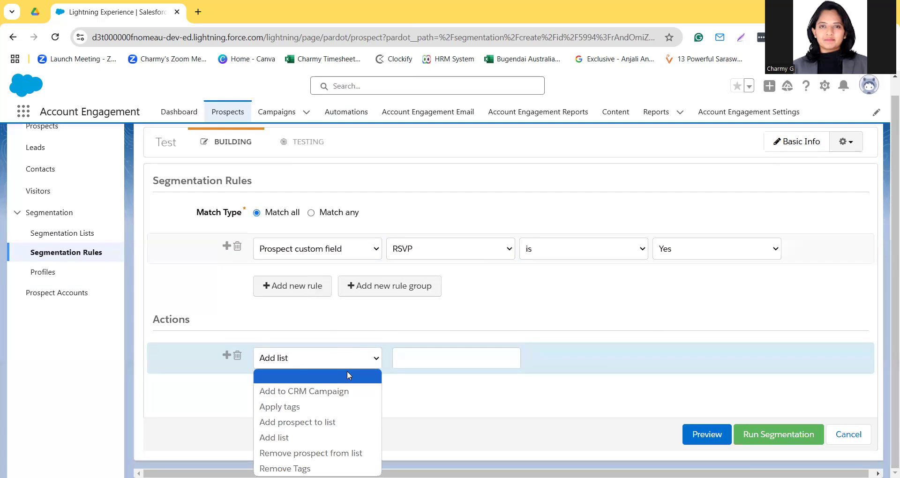
click(336, 422)
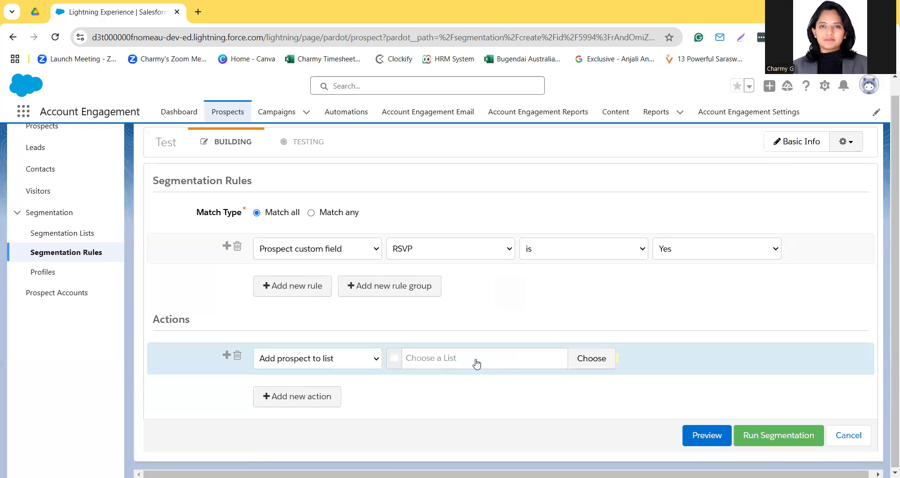
click(471, 366)
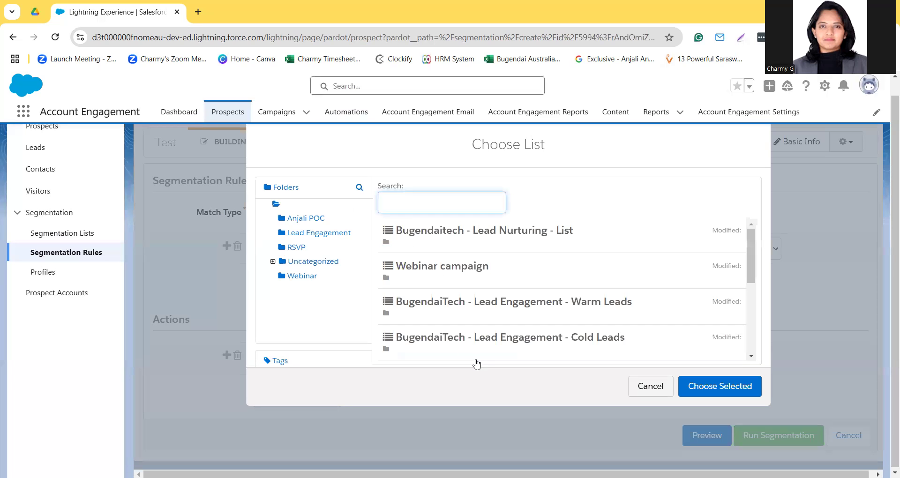
click(468, 281)
click(728, 394)
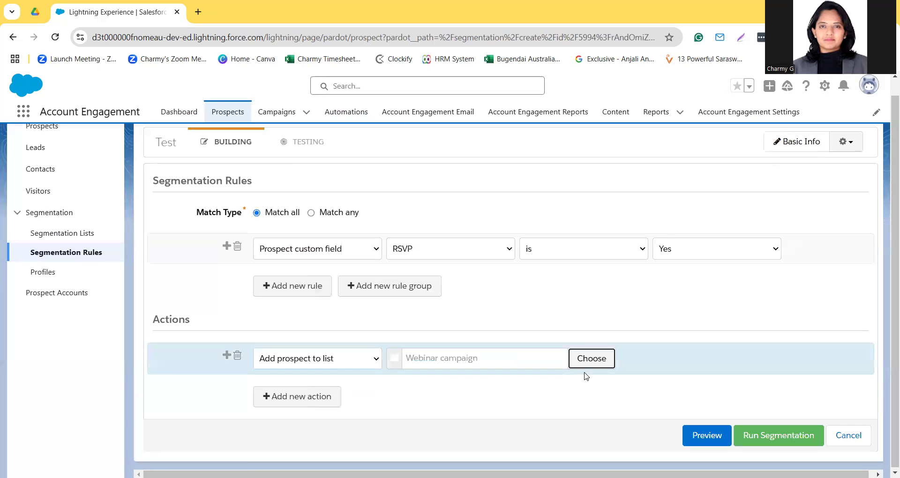
click(703, 434)
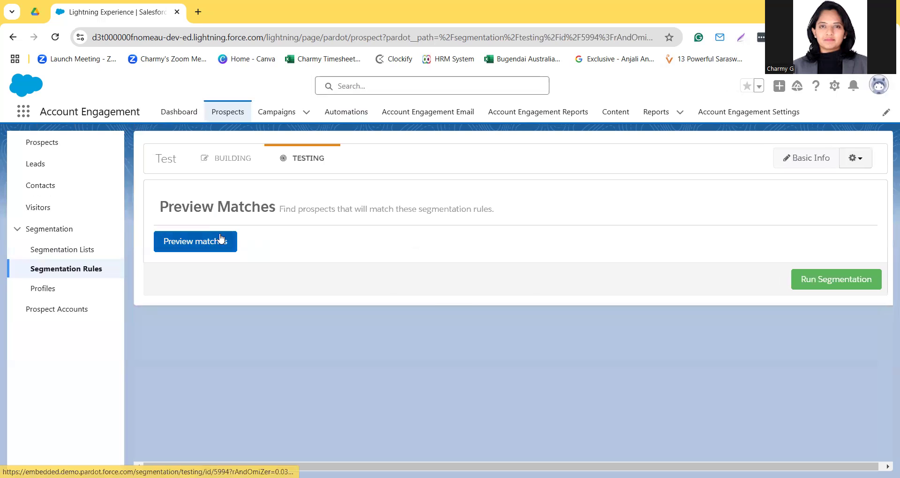
click(221, 241)
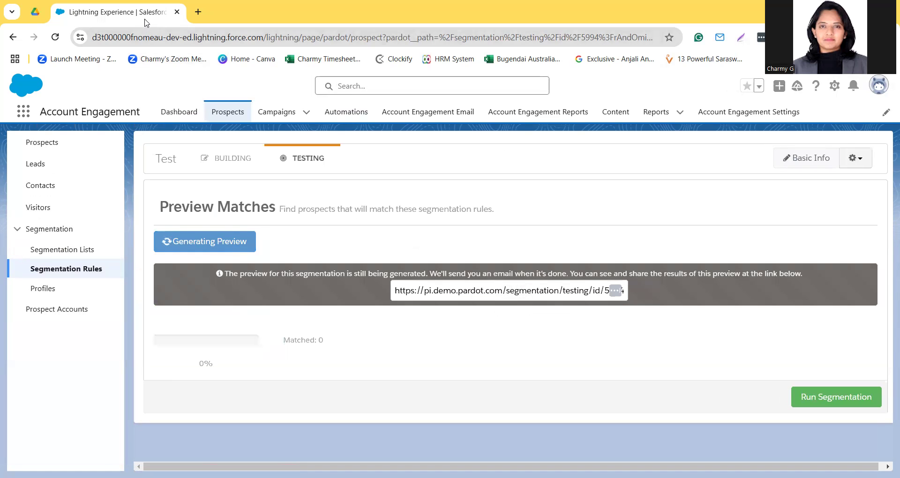
right_click(80, 249)
click(118, 268)
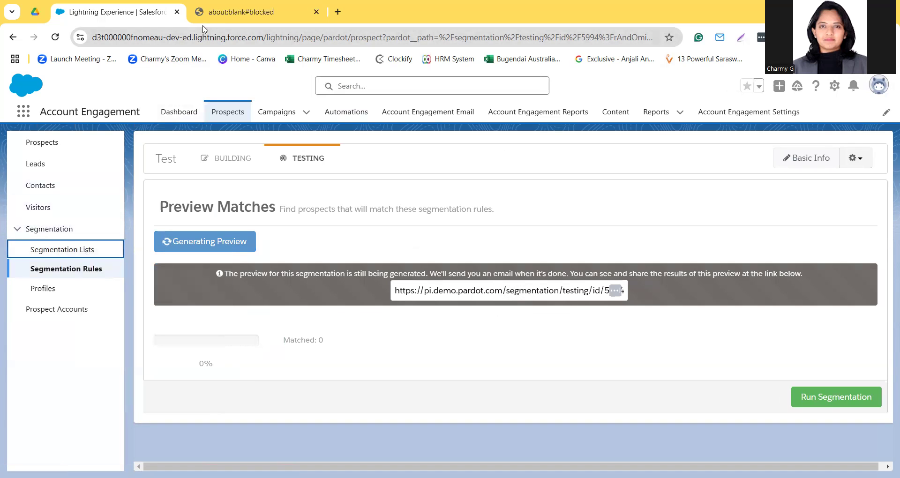
click(204, 23)
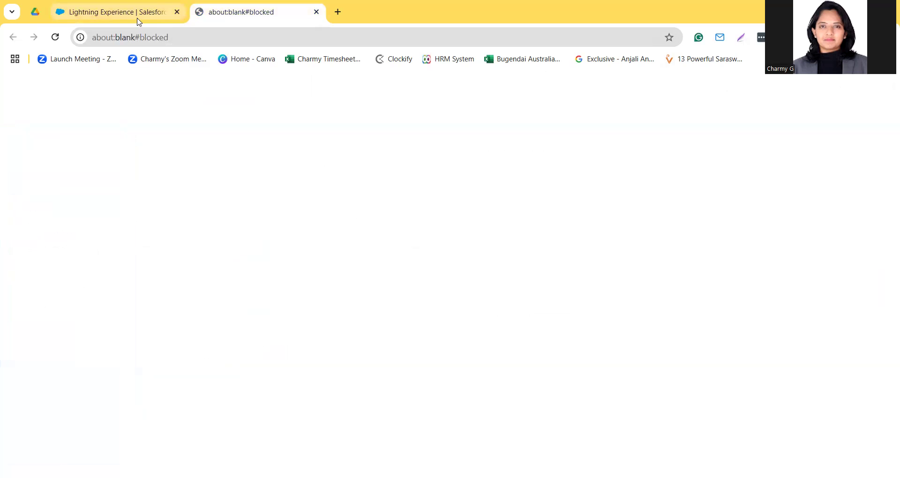
key(ctrl+w)
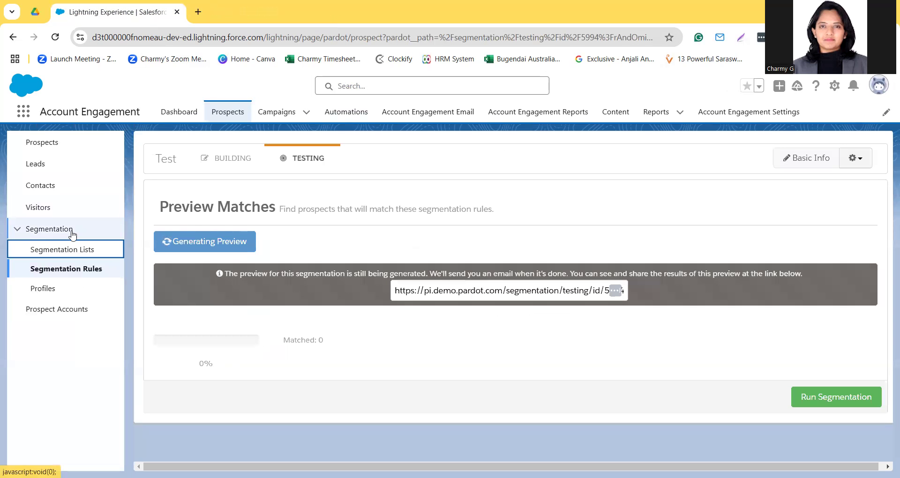
- Filter the segmentation lists by "demo" and open the Demo 1 list
click(77, 249)
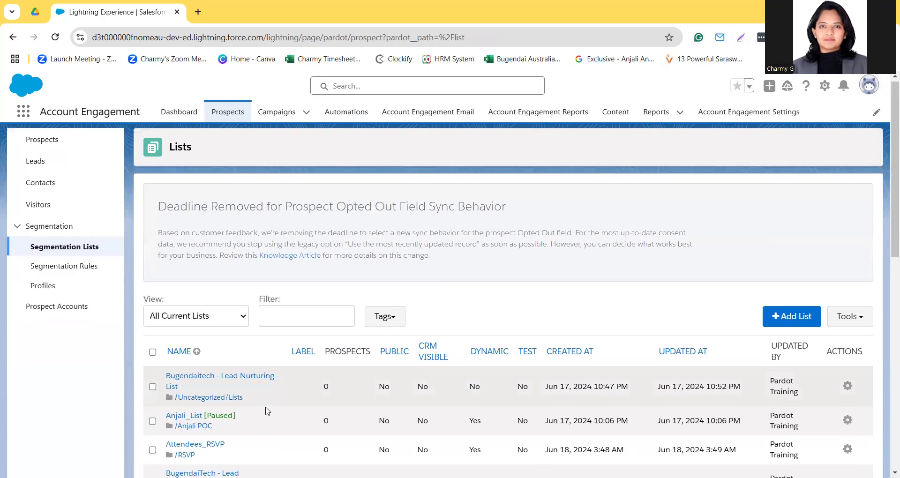
click(303, 323)
text(demo)
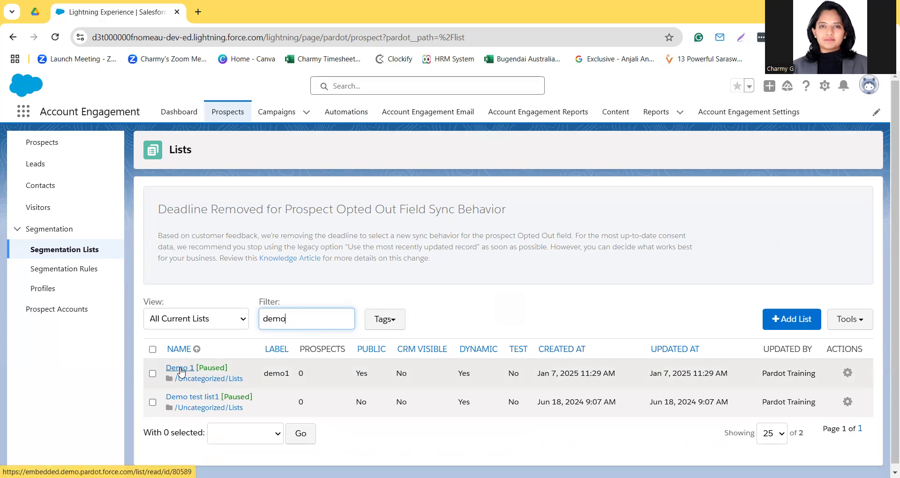
click(180, 370)
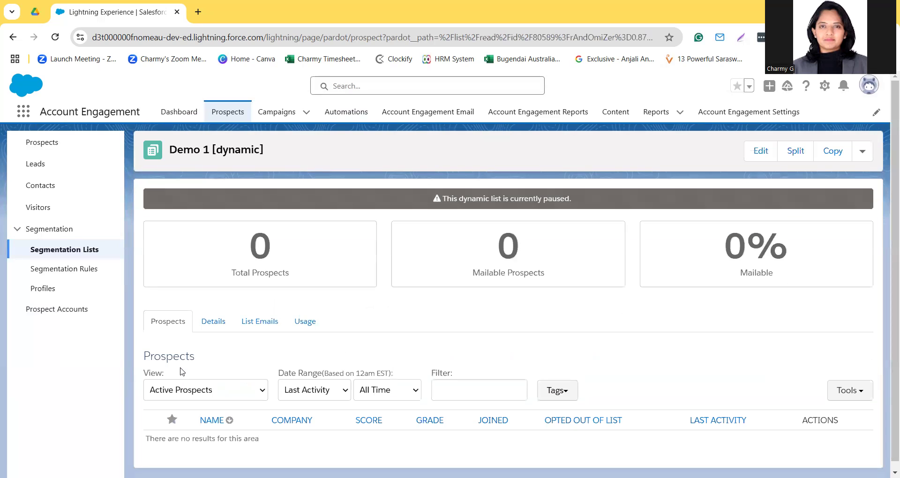
- Examine the Demo 1 list's details and dynamic list rules, and open the list for editing
scroll(182, 372, down, 1)
click(207, 319)
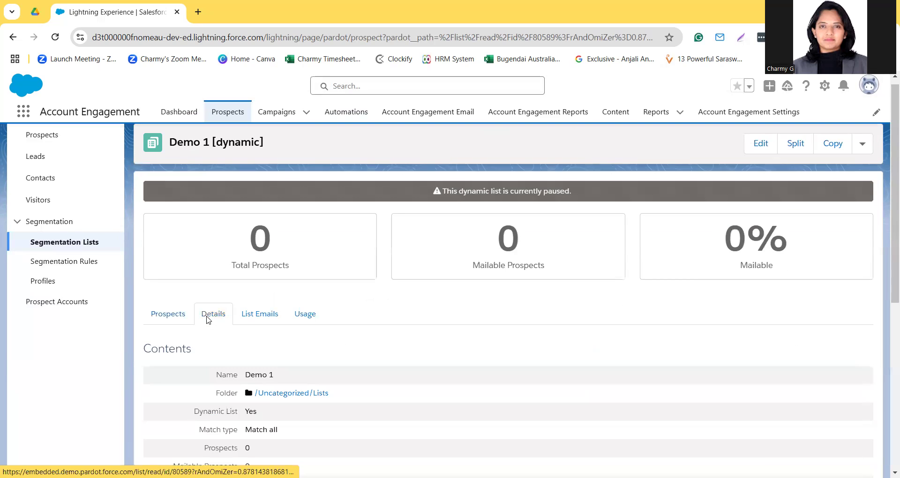
scroll(208, 319, down, 3)
scroll(207, 320, down, 4)
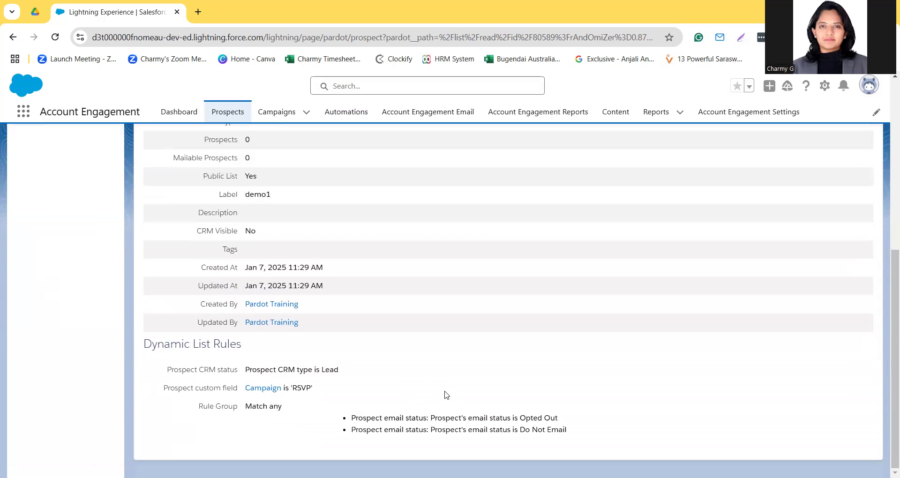
scroll(402, 411, up, 7)
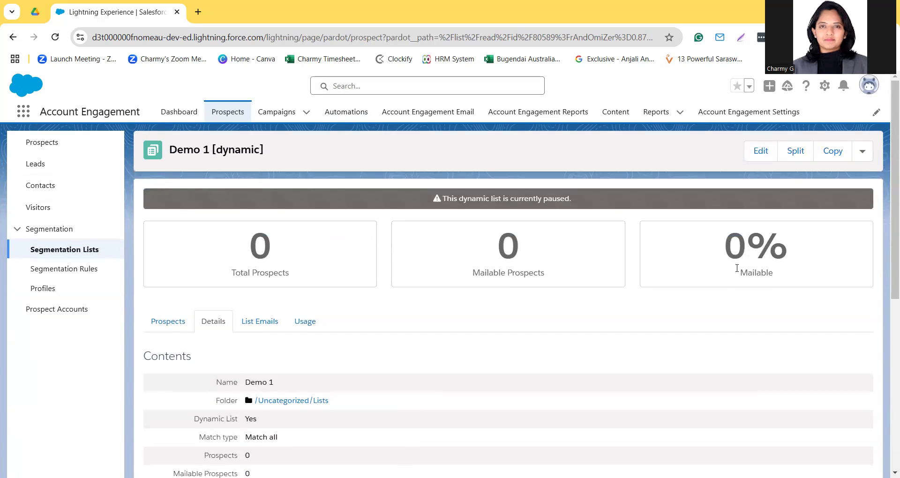
click(759, 153)
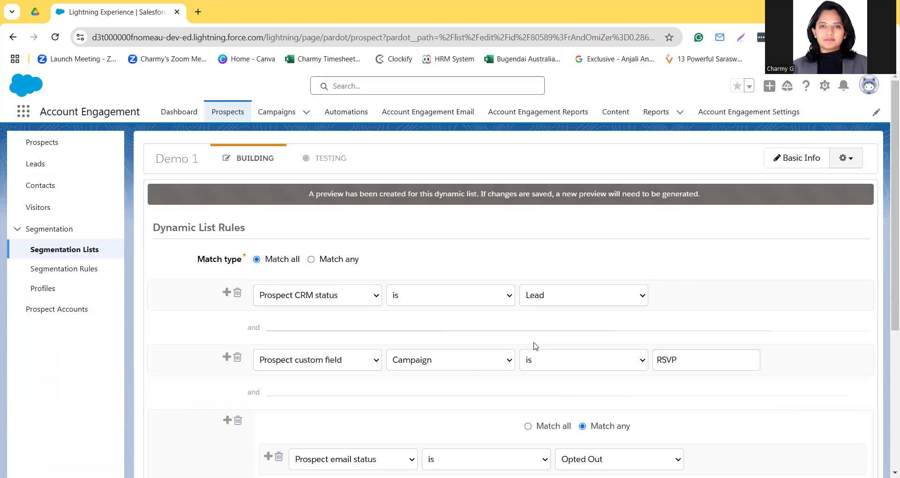
- Review the Demo 1 dynamic list rules and generate a preview of the matching prospects
scroll(535, 346, down, 5)
scroll(539, 365, up, 5)
scroll(542, 384, down, 5)
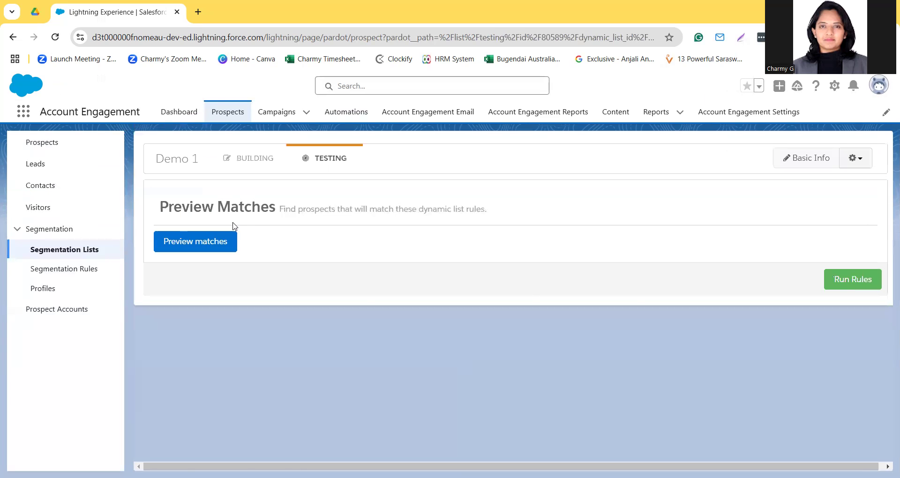
click(227, 242)
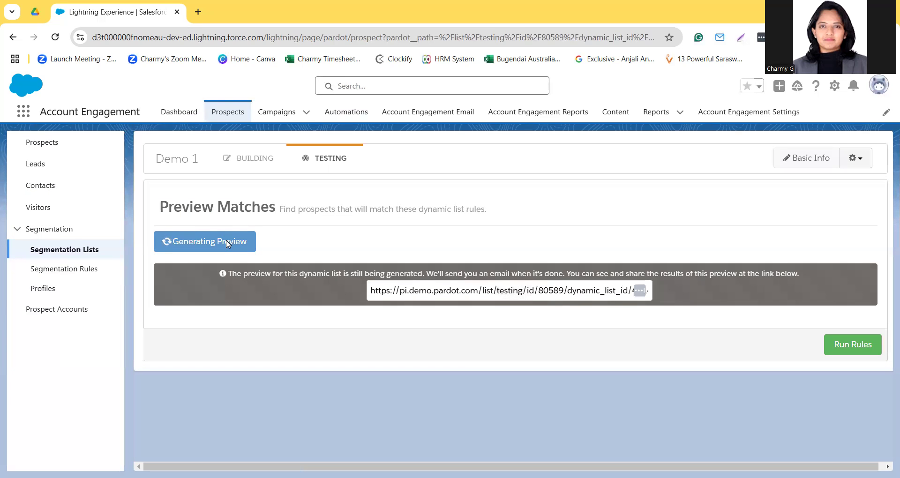
- Open the Demo 1 preview's shareable results link in a new browser tab
click(447, 293)
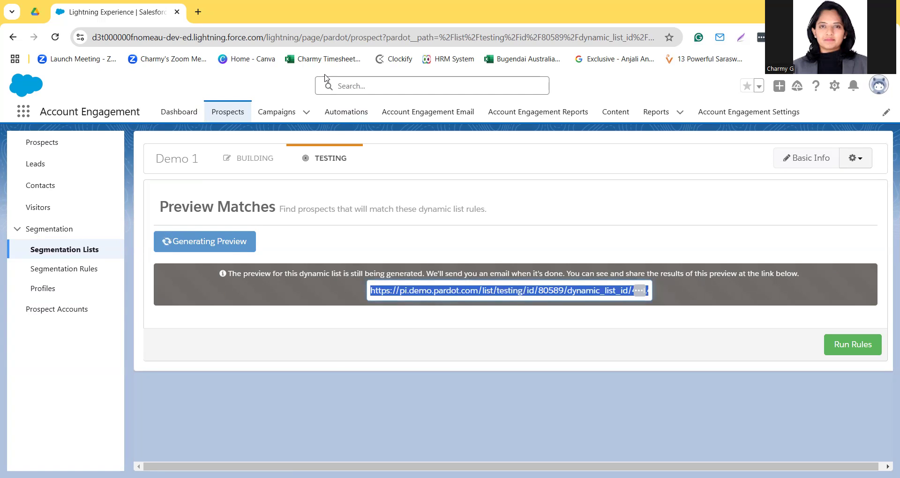
click(197, 12)
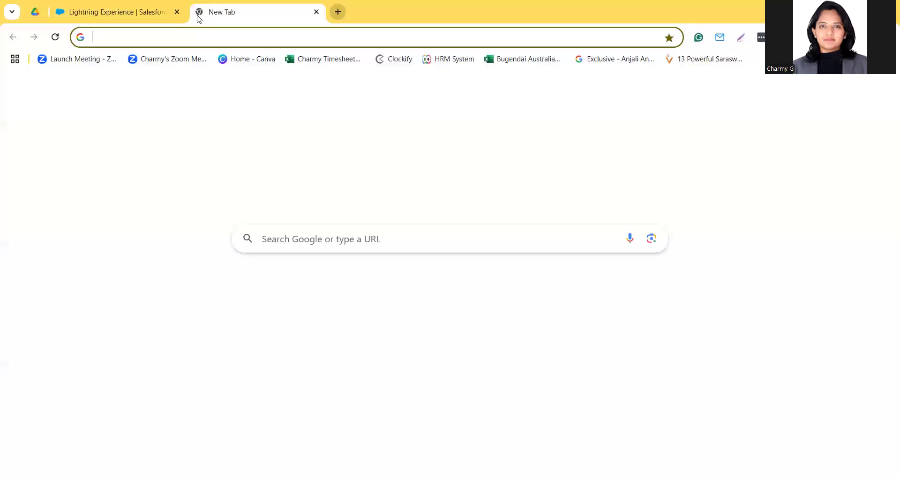
text(https://pi.demo.pardot.com/list/testing/id/80589/dynamic_list_id/45144)
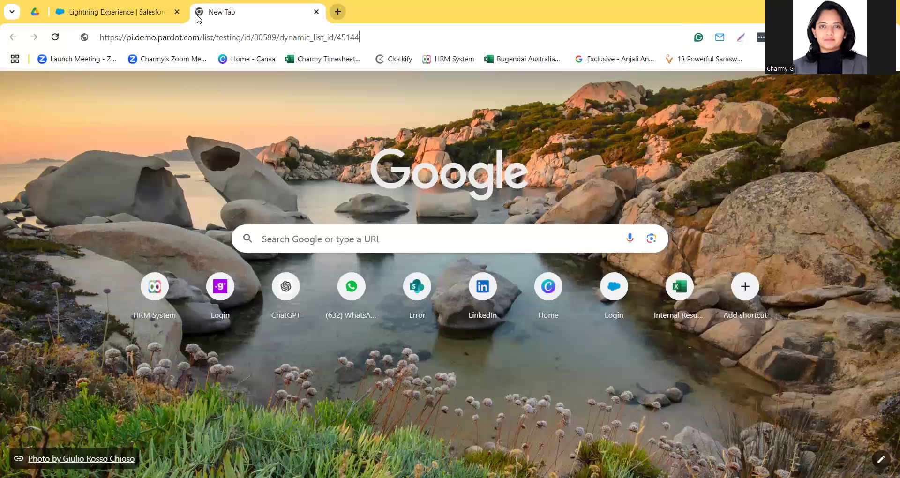
text(')
key(BackSpace)
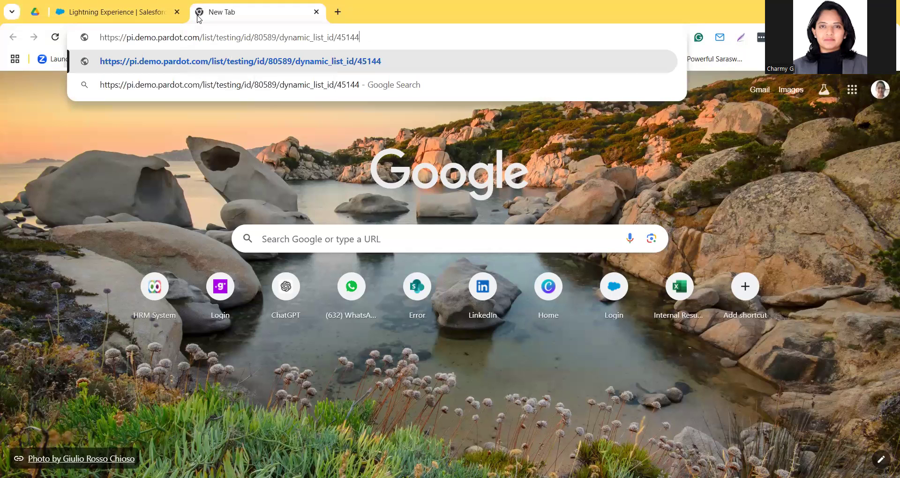
key(Return)
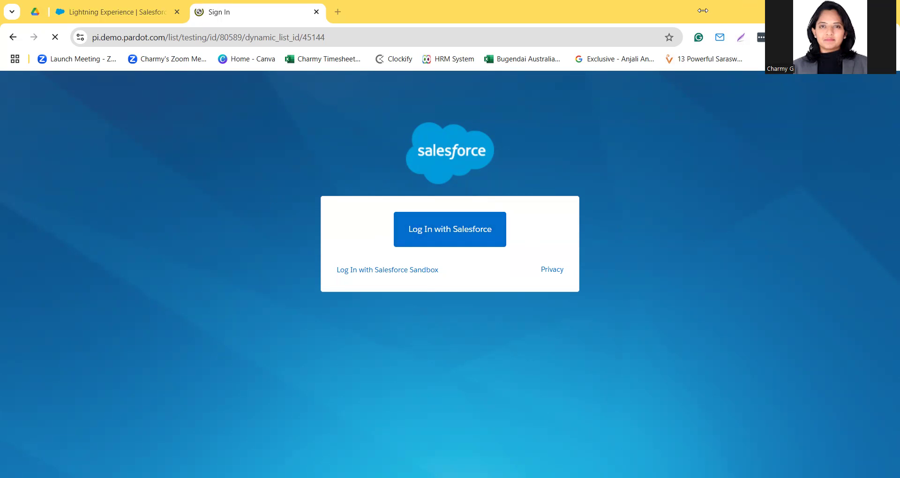
- Return to the Demo 1 preview page and run the dynamic list's rules, confirming the run
click(121, 15)
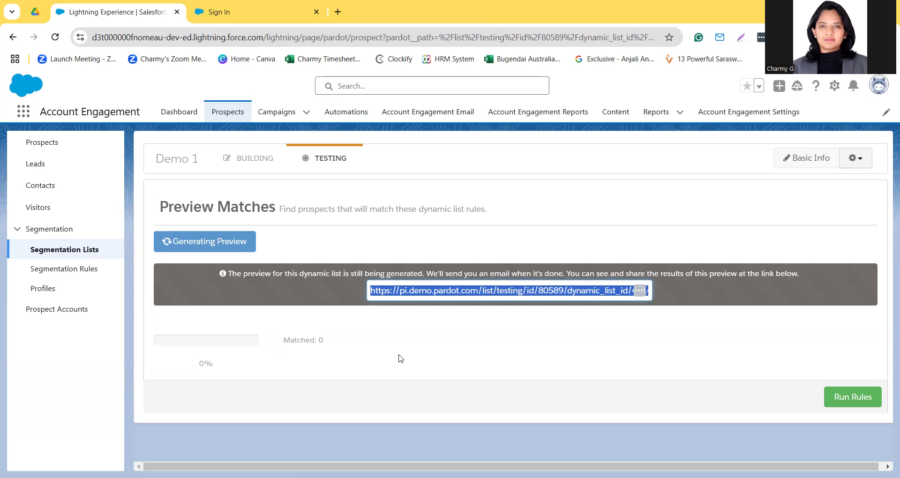
click(861, 399)
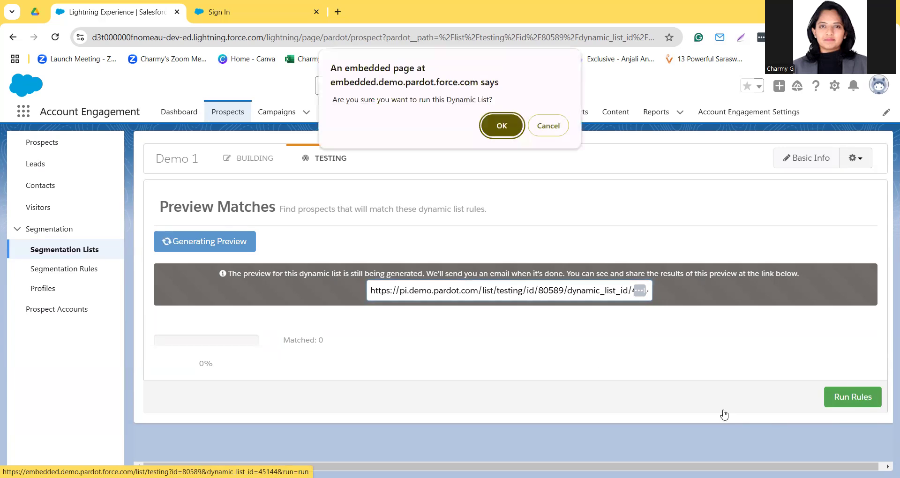
click(507, 126)
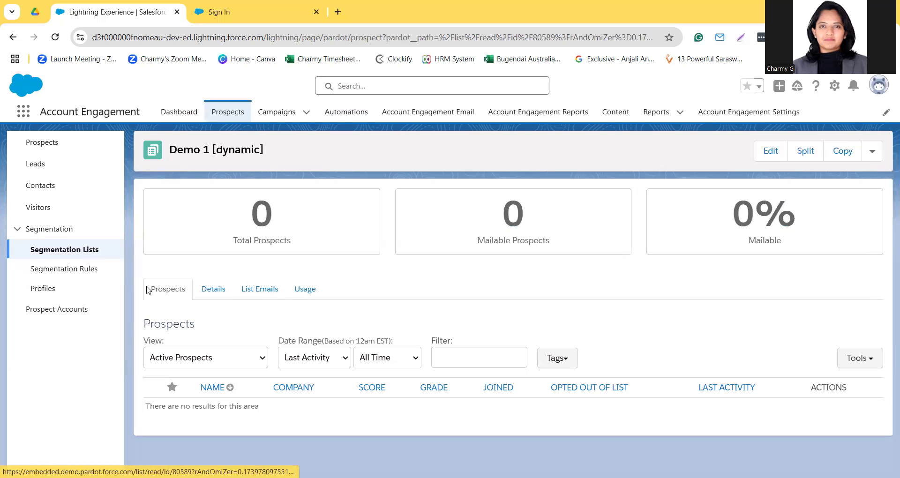
- Start a new automation rule and name it Demo Automation Rule
click(365, 114)
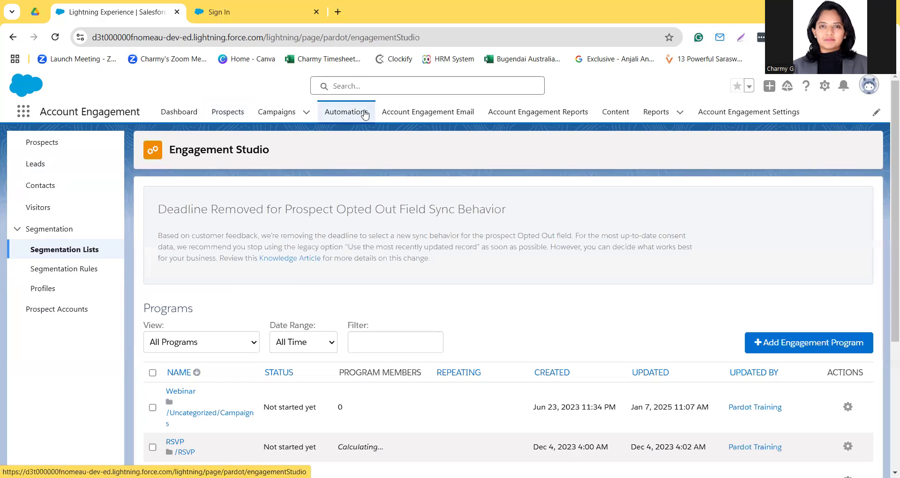
click(60, 164)
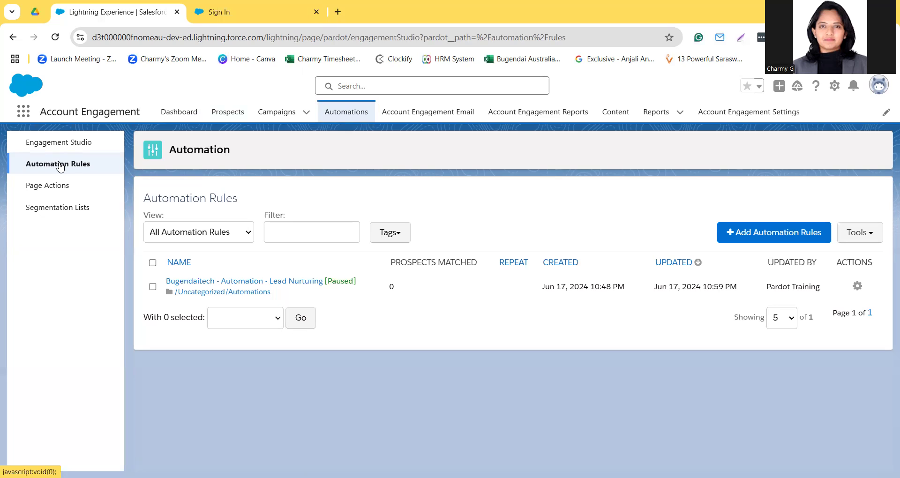
click(751, 241)
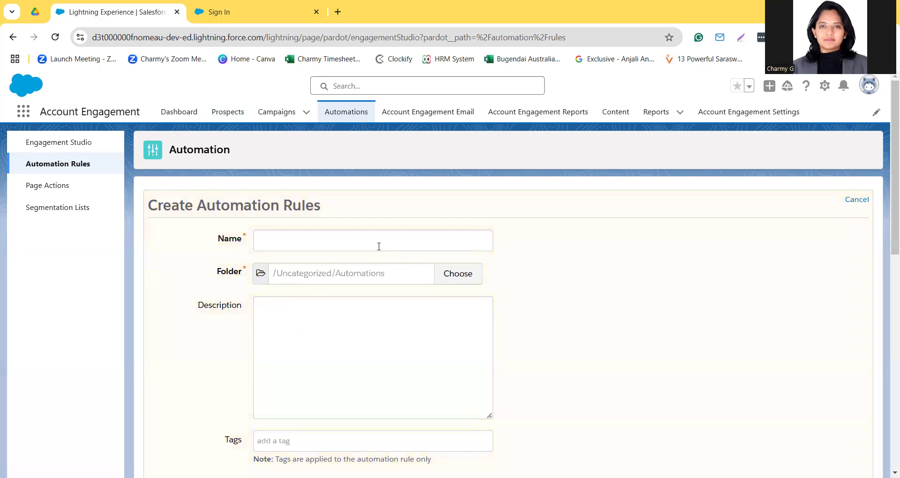
click(379, 246)
text(Tes)
key(BackSpace)
key(BackSpace)
key(BackSpace)
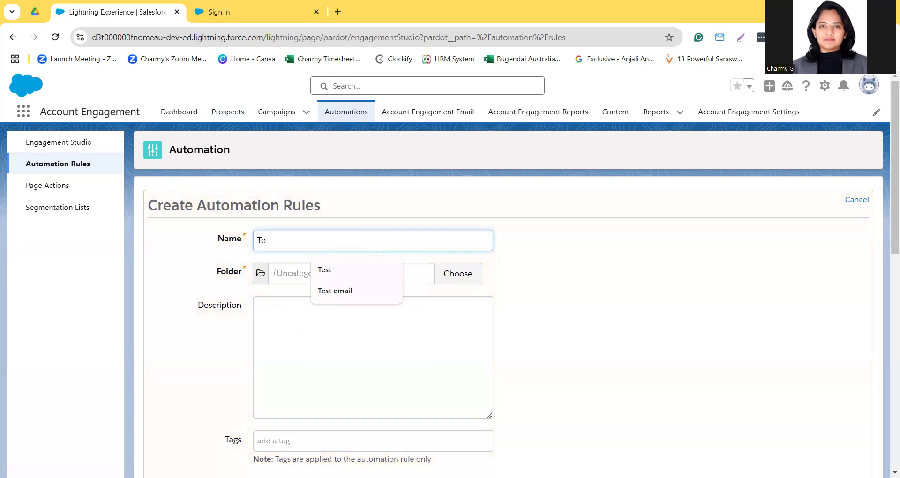
text(D)
text(emo Auto)
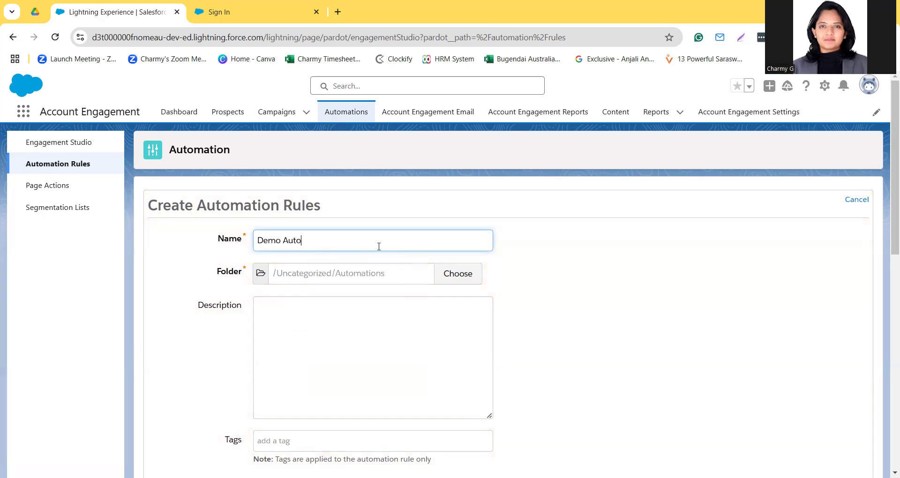
text(mation Rule)
- Allow the automation rule to repeat, with 5 days before prospects are eligible to match again
scroll(361, 375, down, 4)
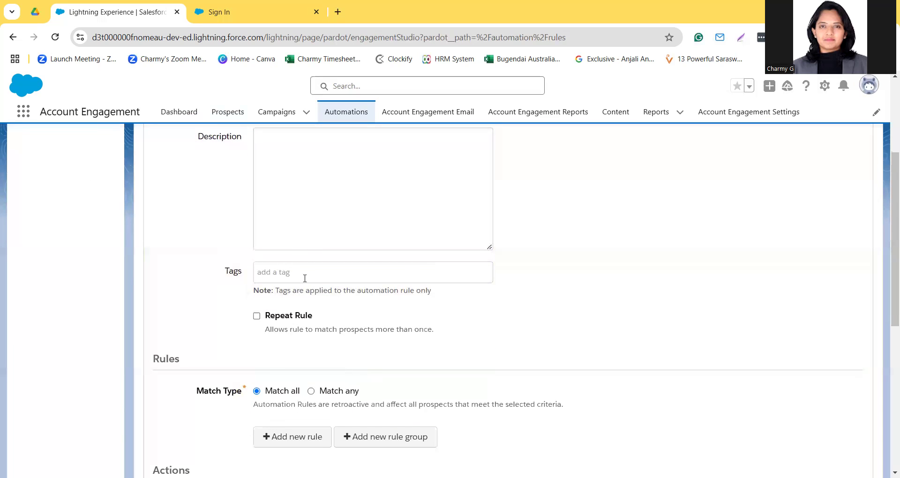
scroll(243, 308, down, 2)
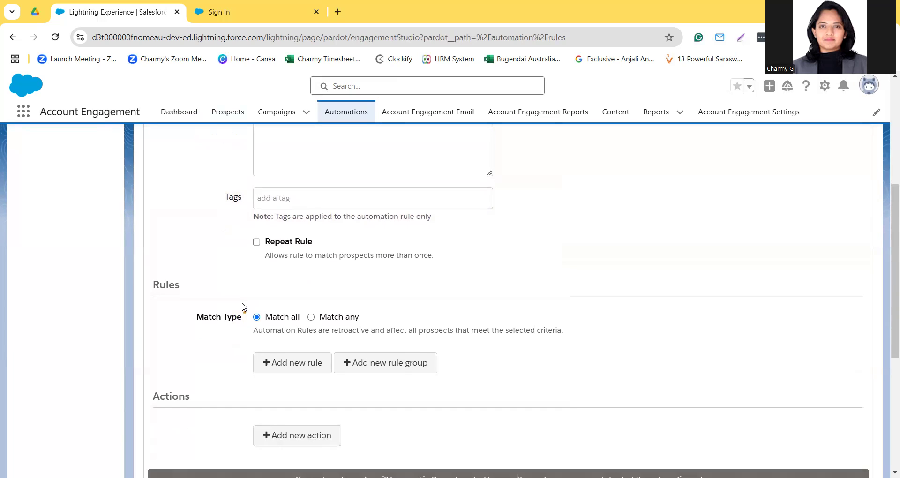
click(256, 241)
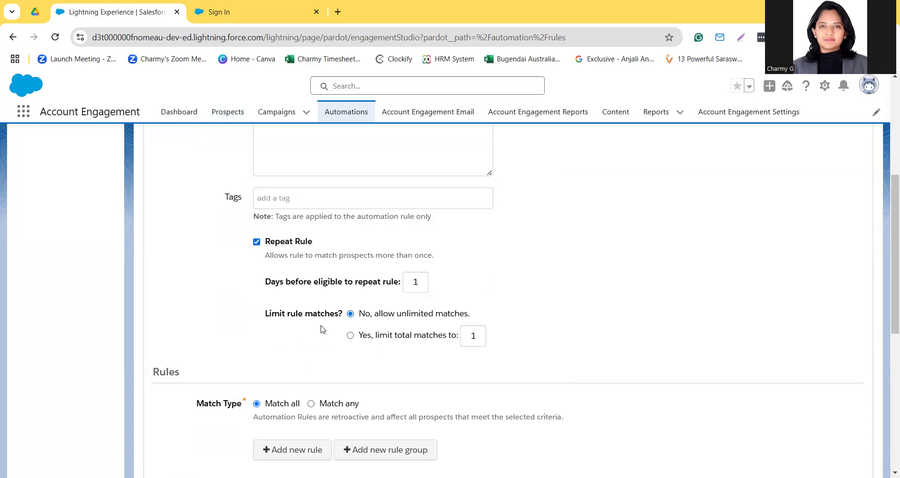
click(414, 284)
key(BackSpace)
text(5)
- Add a rule to the automation requiring that the prospect email status is Opted Out
scroll(372, 359, down, 3)
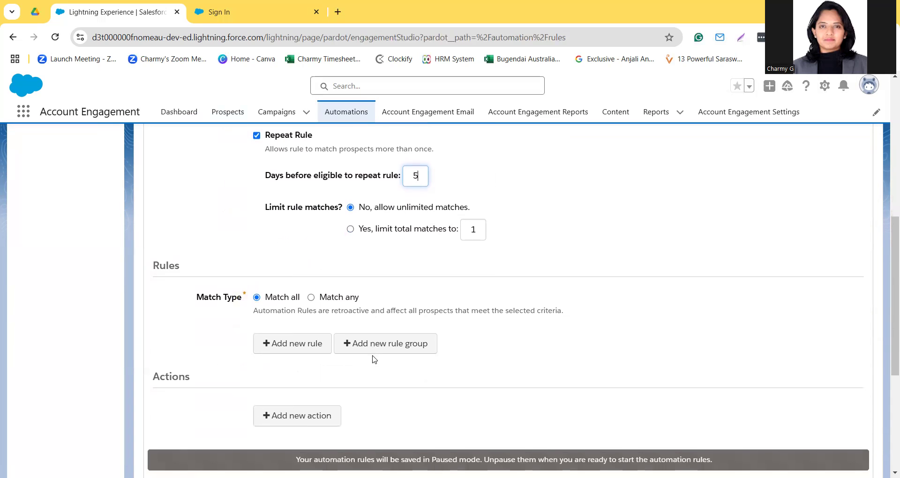
click(299, 285)
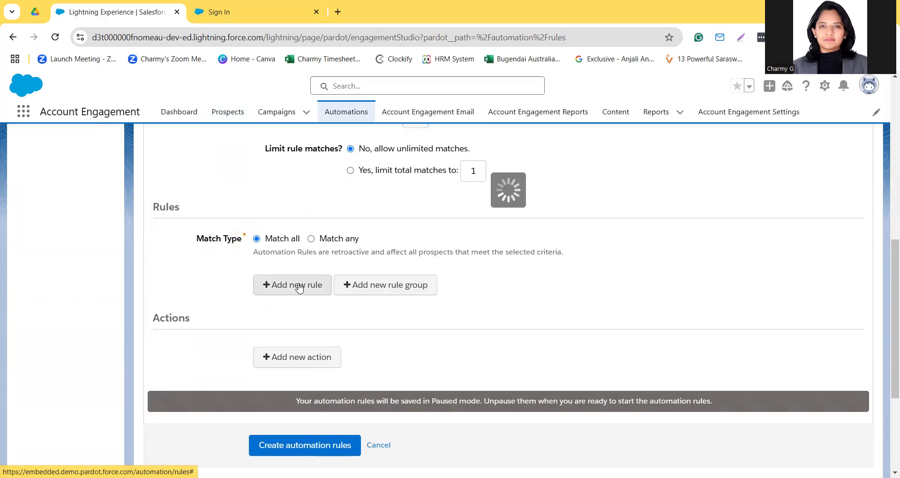
click(298, 287)
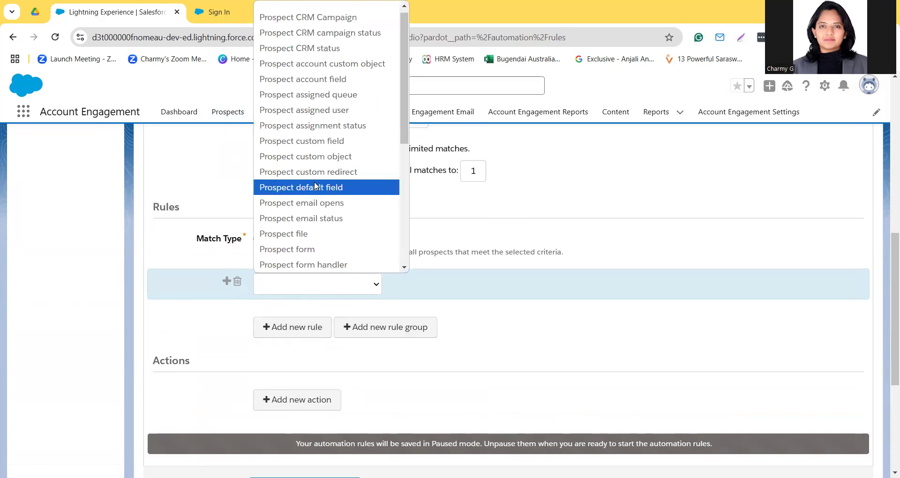
click(303, 141)
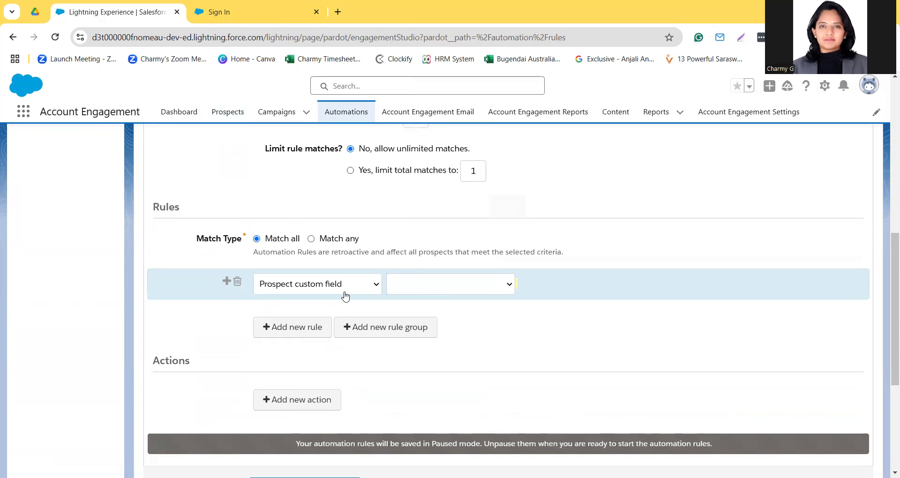
click(322, 278)
click(311, 219)
click(572, 283)
click(559, 321)
- Add a second automation criterion requiring that the prospect email status is Do Not Email
click(311, 323)
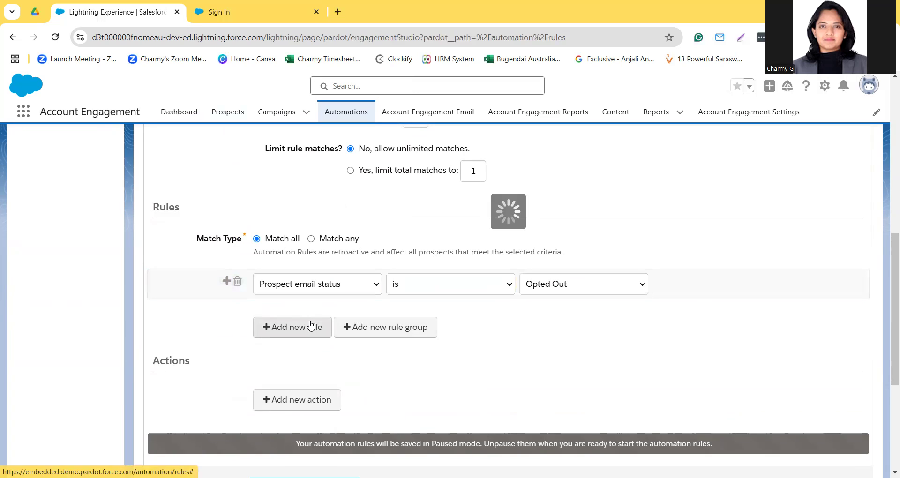
click(313, 349)
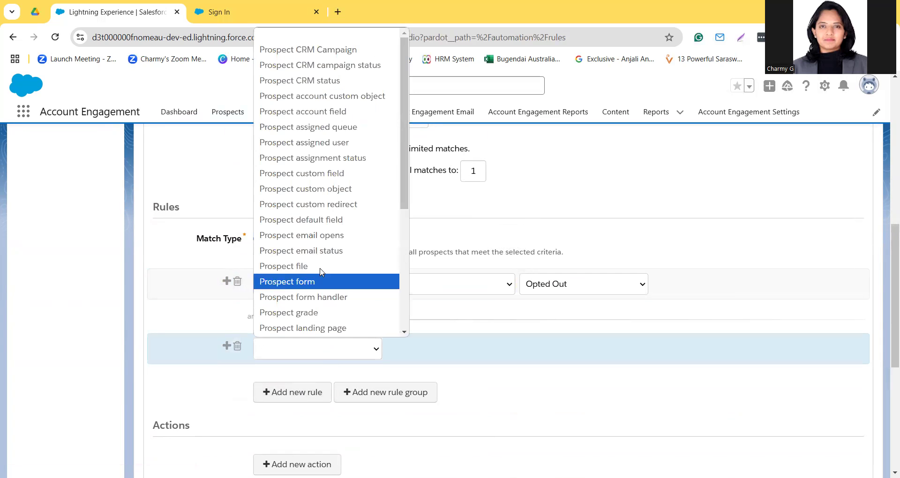
click(323, 251)
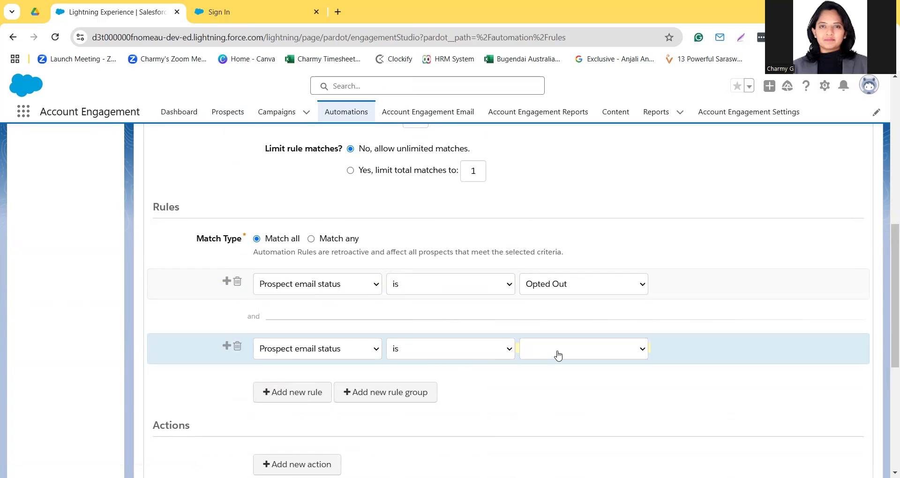
click(558, 354)
click(562, 399)
- Add a third automation criterion requiring that the prospect email status is Hard Bounce Detected
click(307, 394)
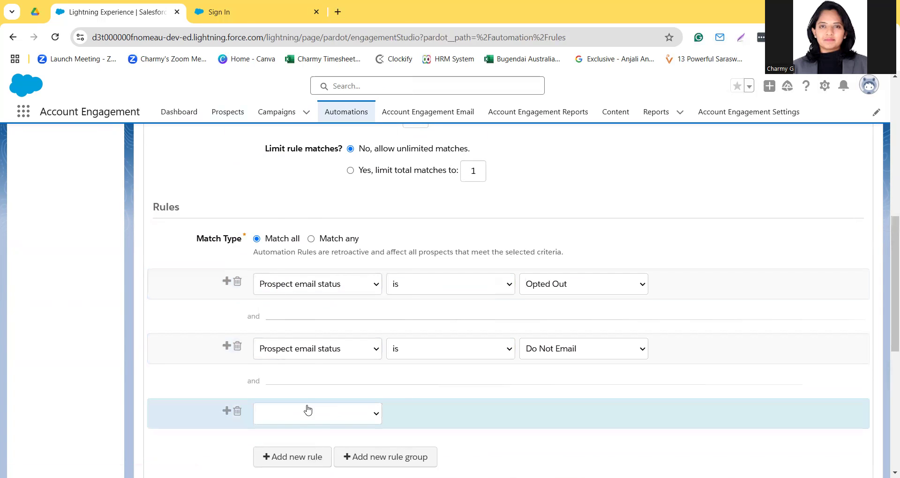
click(307, 413)
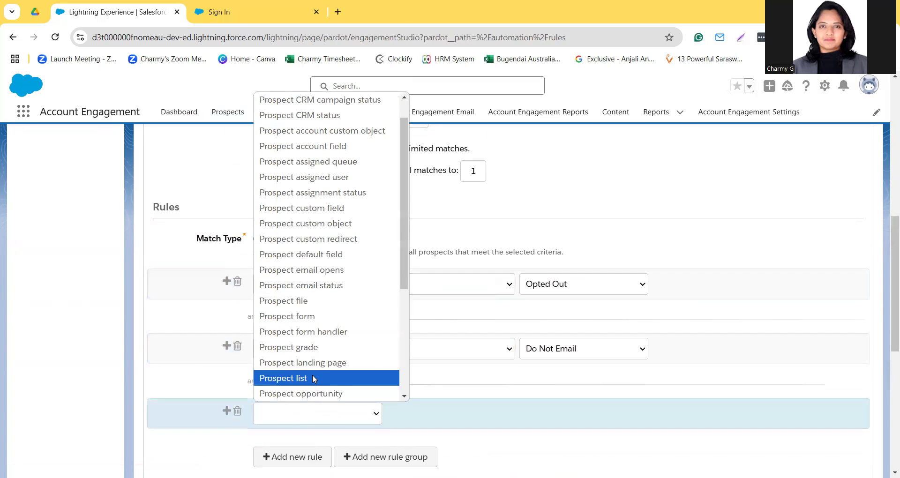
click(331, 290)
click(551, 419)
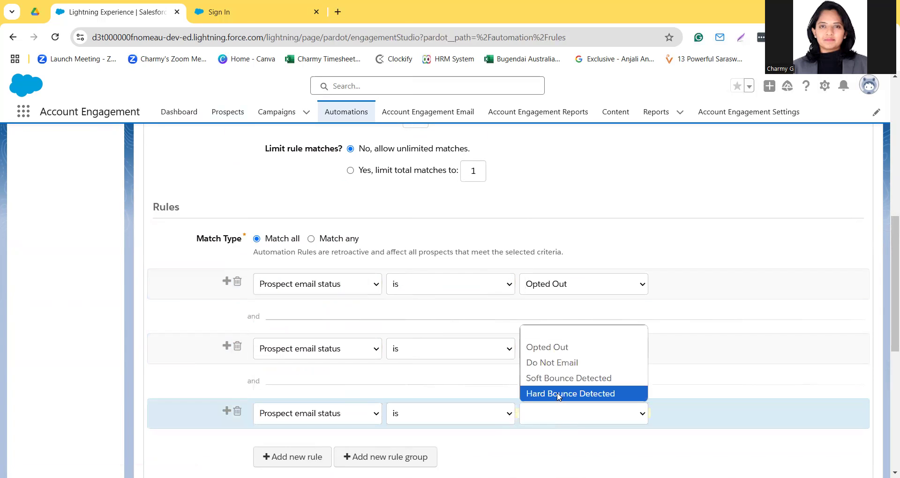
click(557, 394)
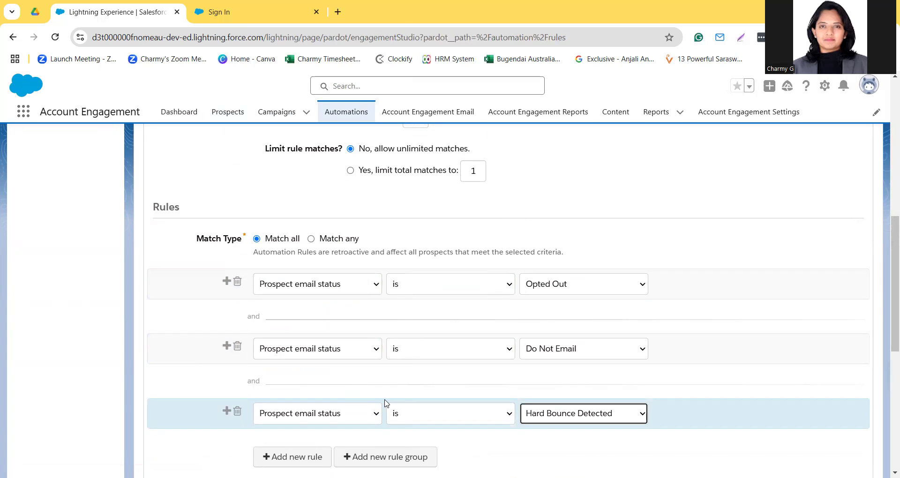
- Change the automation rule's match type to Match any and check the three email status criteria
click(312, 240)
scroll(316, 246, down, 3)
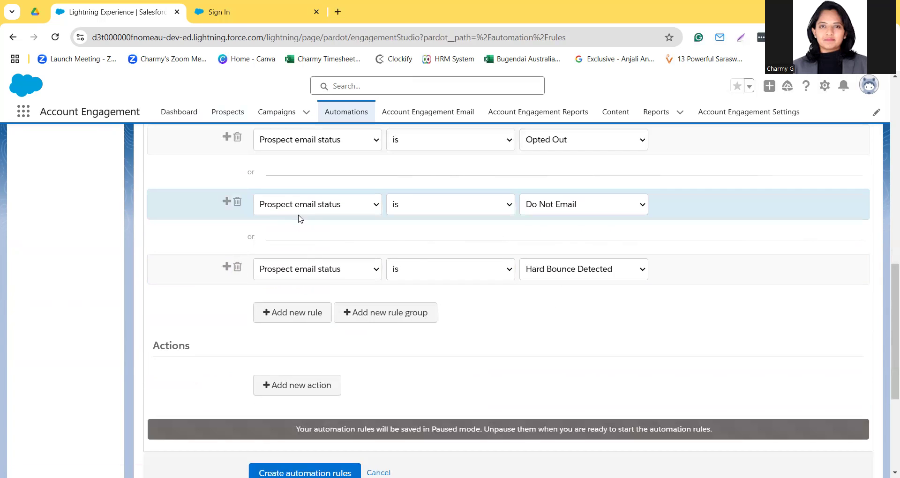
scroll(297, 215, up, 2)
- Add an action to the automation rule that applies the tag "unsubscribed" to matching prospects
scroll(338, 270, down, 3)
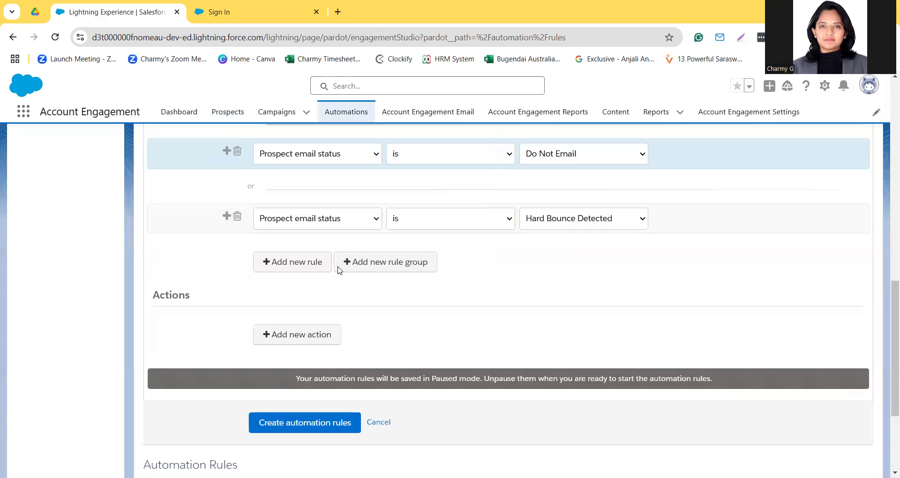
click(303, 341)
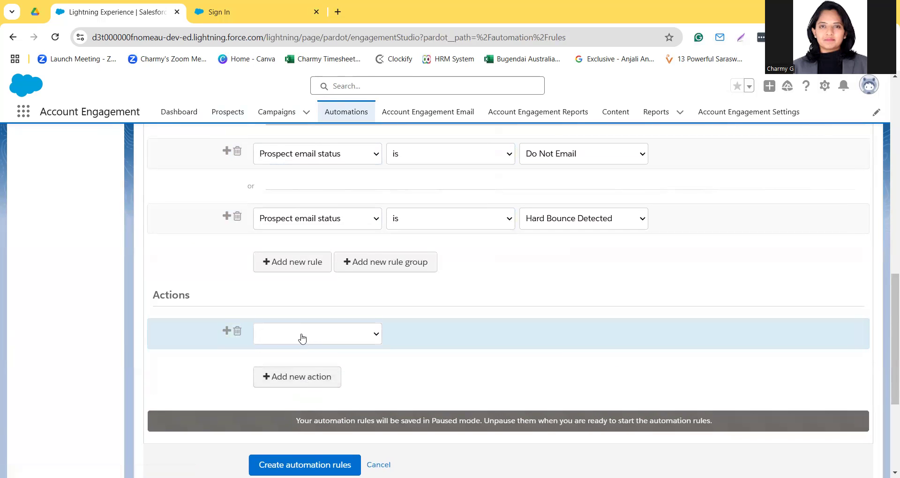
click(302, 338)
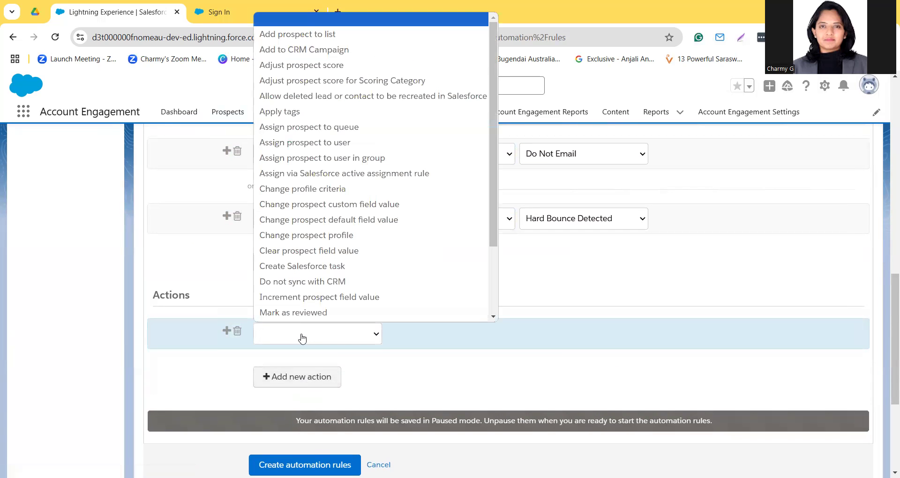
click(306, 112)
click(417, 333)
text(un)
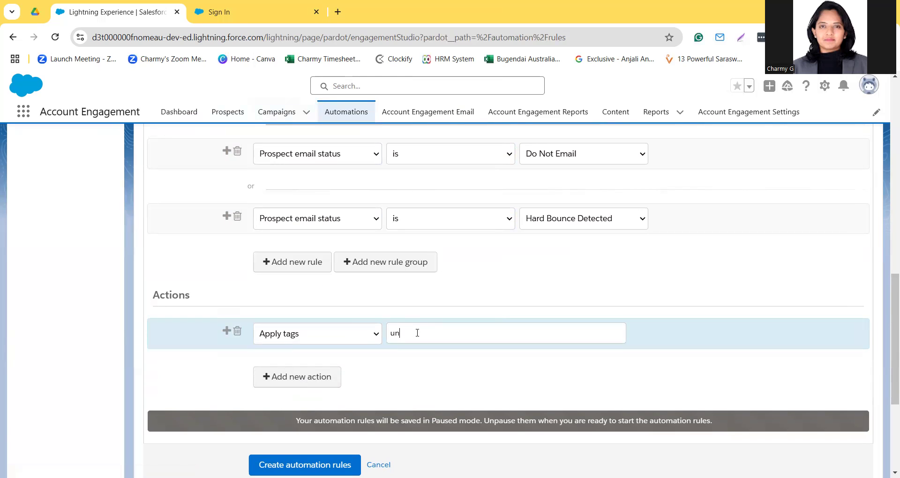
text(subscribed)
key(Return)
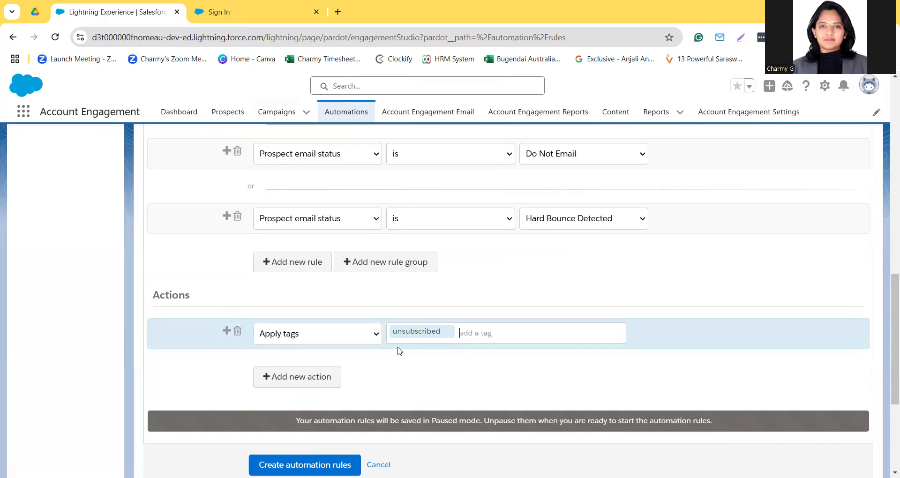
- Review the match settings and criteria of the new automation rule and create it in paused mode
scroll(399, 372, up, 7)
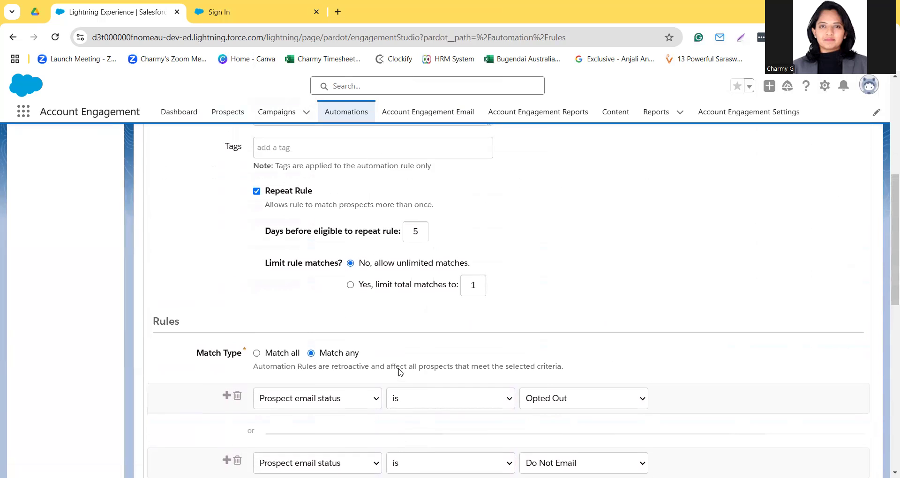
scroll(399, 372, down, 7)
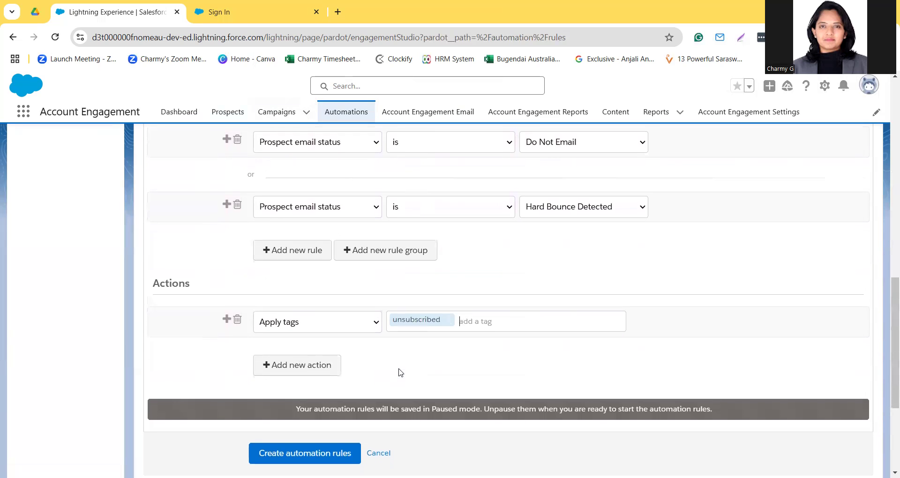
click(312, 453)
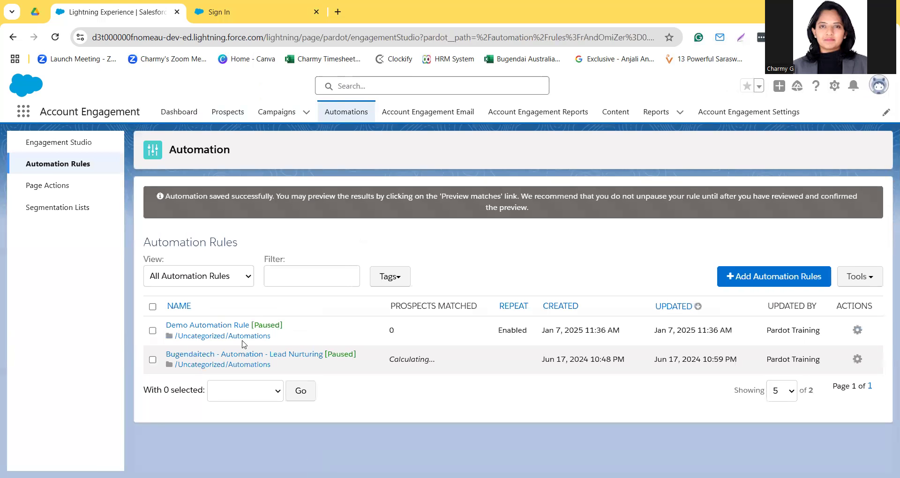
- Open Demo Automation Rule and resume it, confirming the request
click(230, 326)
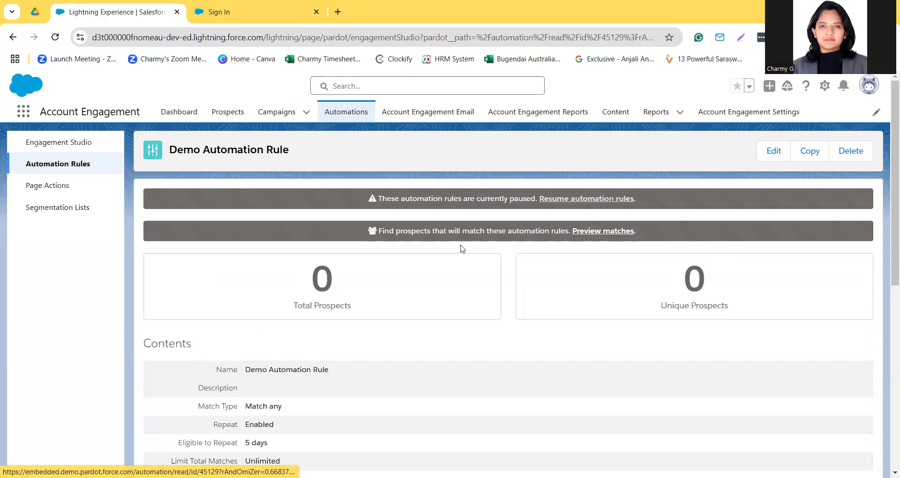
click(569, 201)
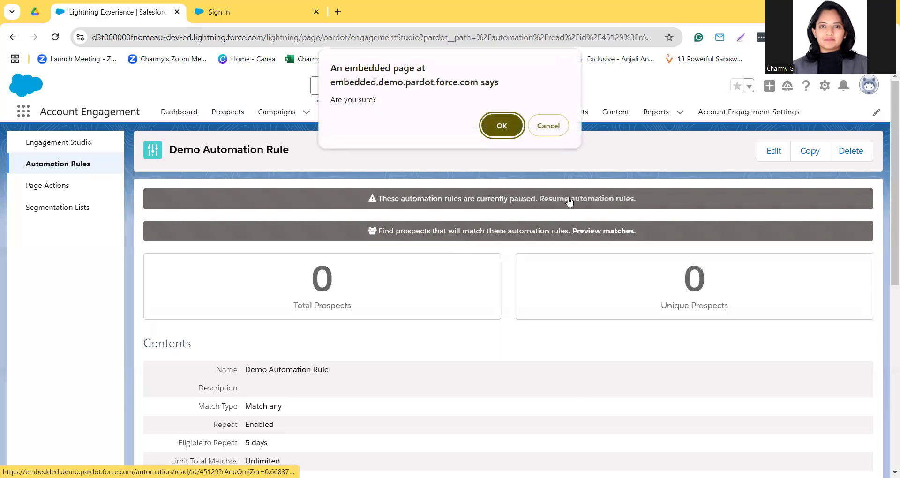
click(499, 124)
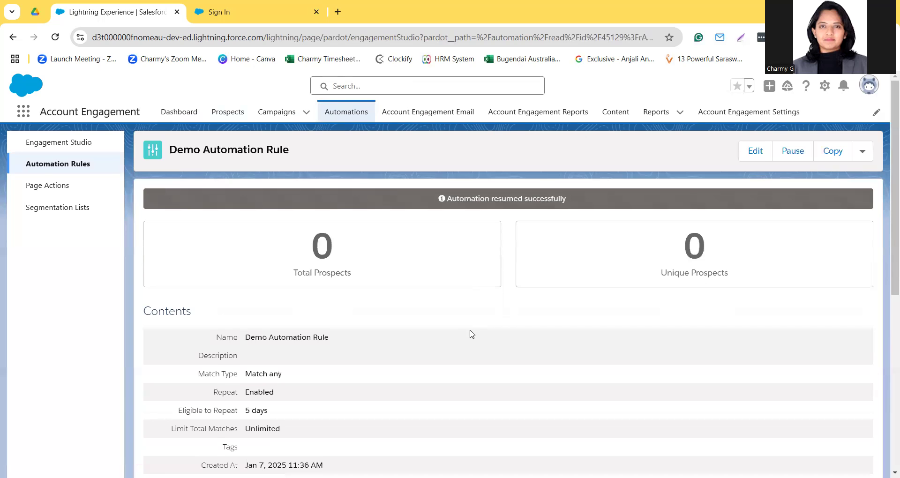
- Review Demo Automation Rule's prospect totals, settings, criteria, tag action and further management options
scroll(471, 333, down, 7)
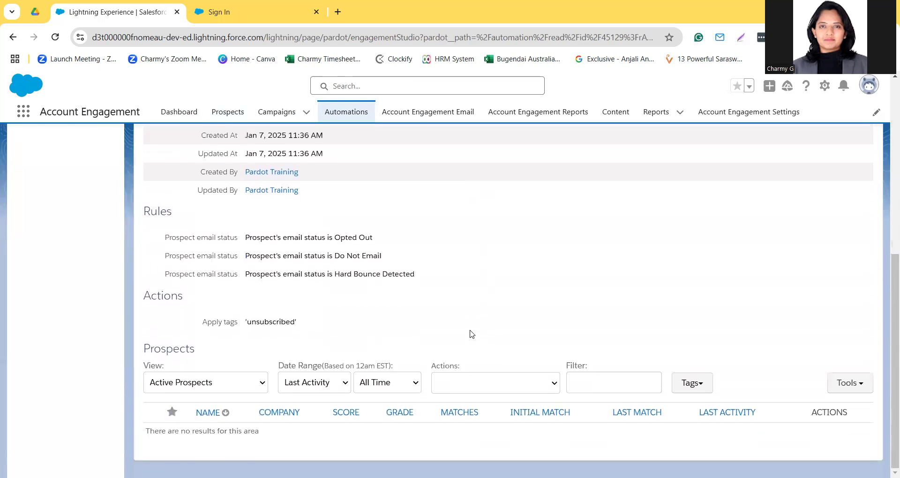
scroll(472, 333, up, 7)
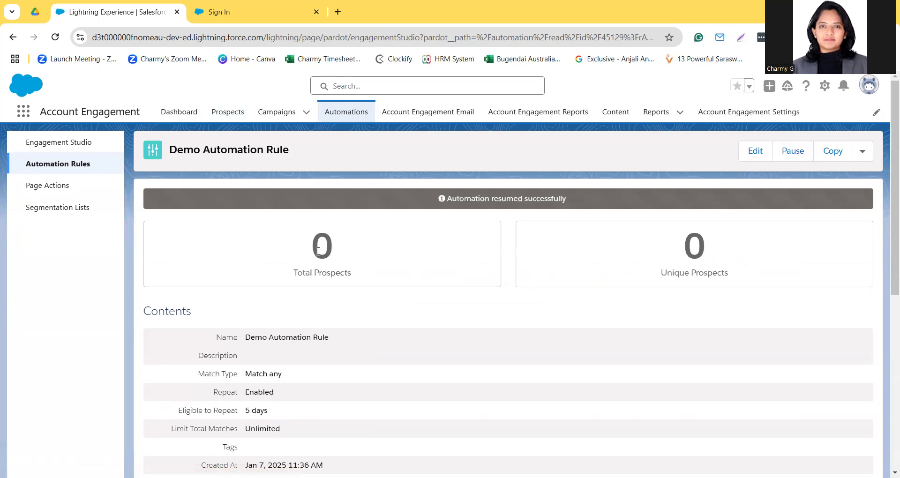
scroll(470, 324, down, 4)
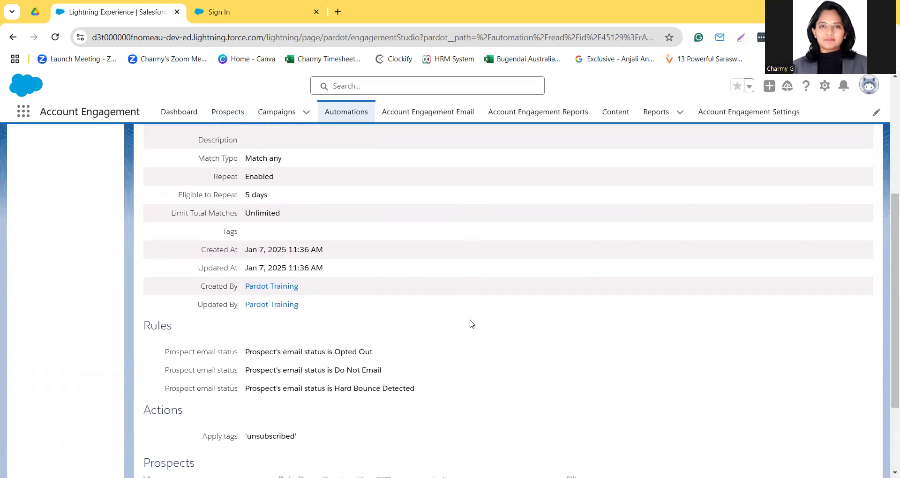
scroll(471, 324, down, 3)
scroll(471, 324, up, 7)
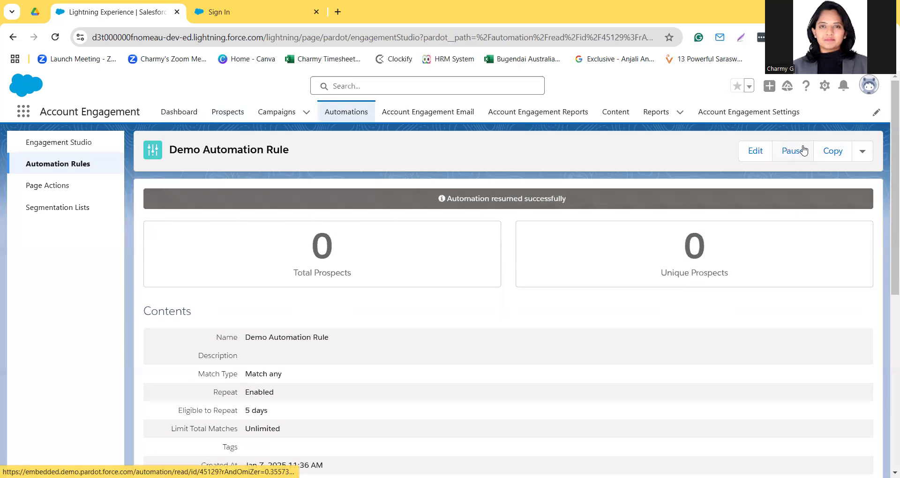
click(860, 161)
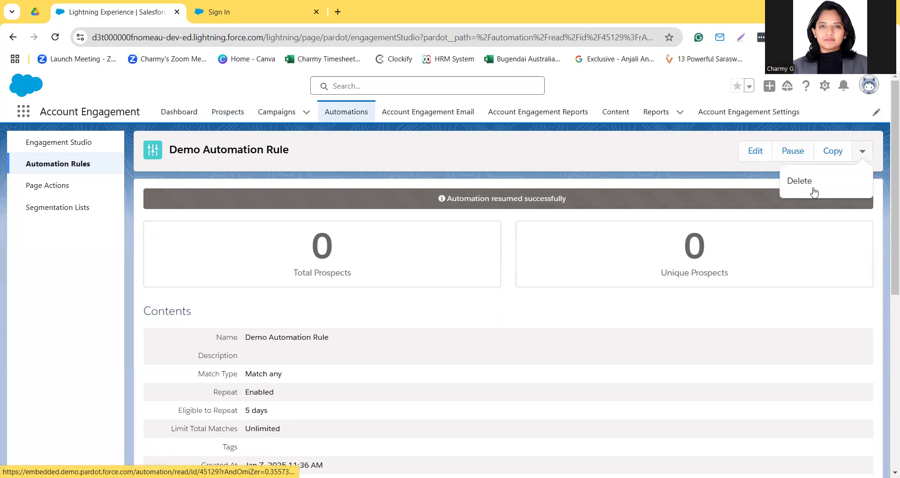
click(47, 158)
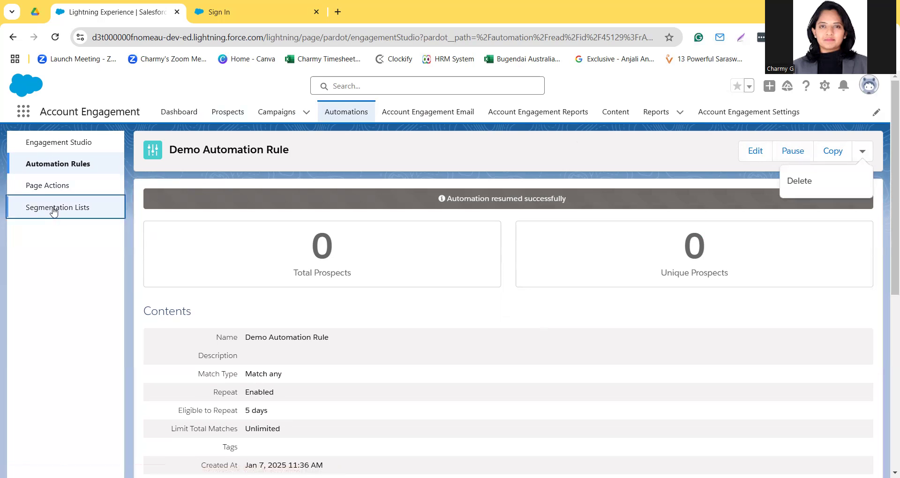
- Filter the segmentation lists by "demo" and open the dynamic list Demo 1
click(53, 211)
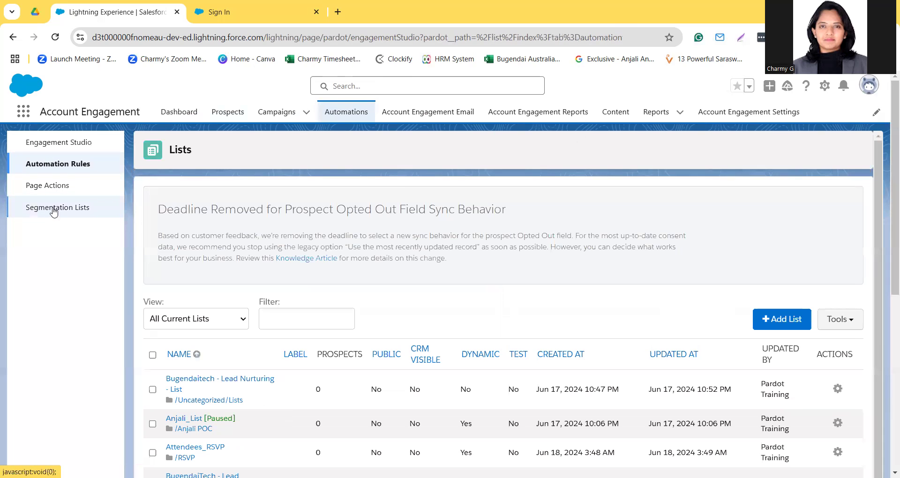
click(273, 311)
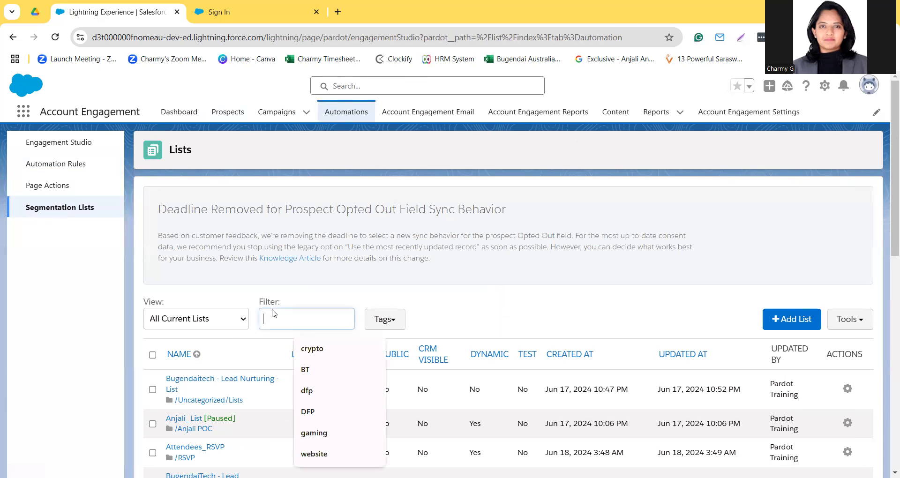
text(demo)
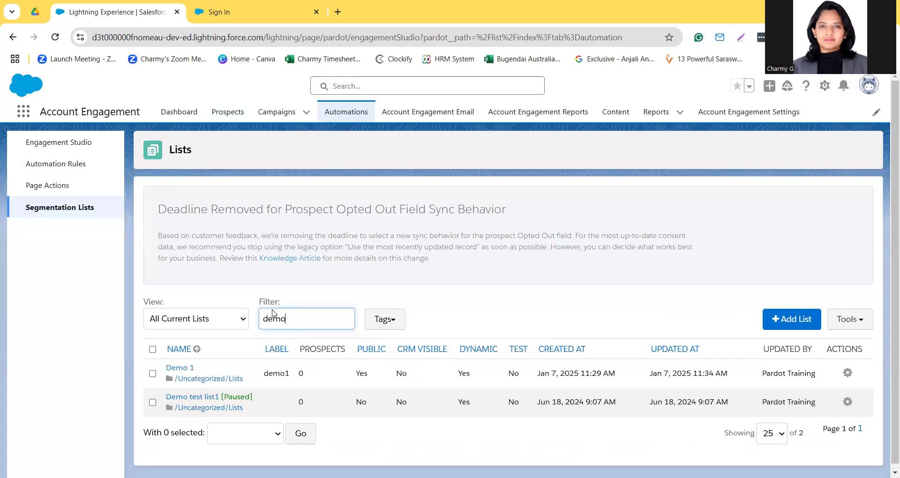
click(179, 368)
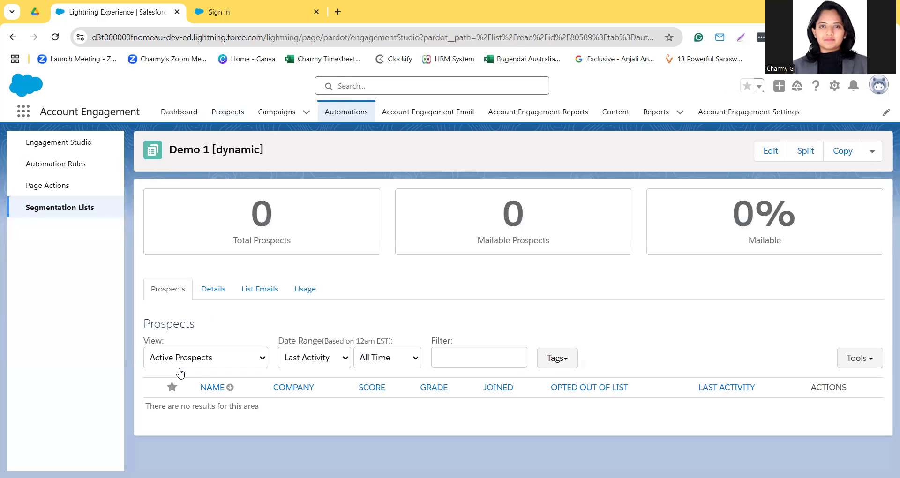
- Examine the details of the Demo 1 list, including its dynamic list rules
click(207, 289)
scroll(327, 406, down, 6)
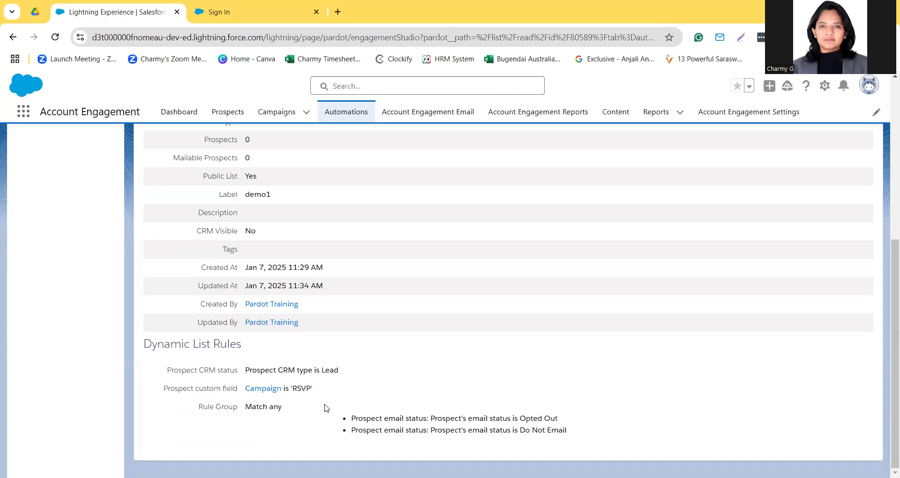
scroll(327, 407, up, 6)
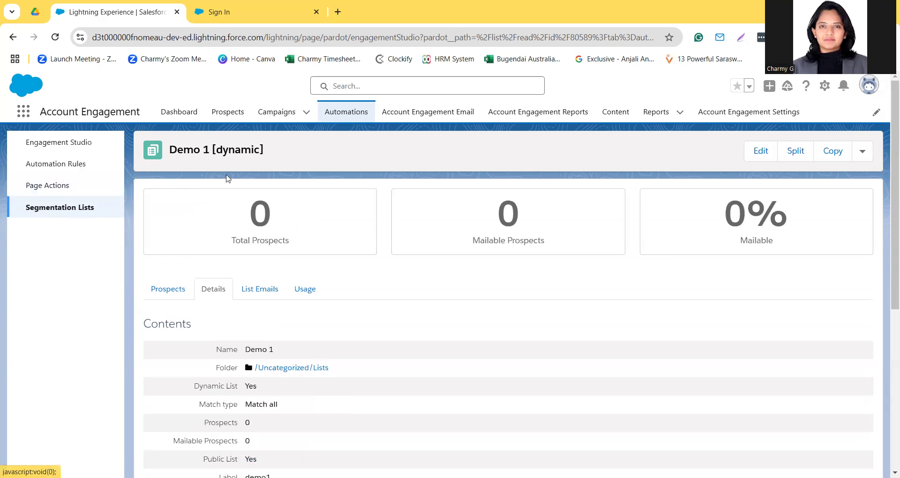
- Return to the overview of all segmentation lists and open the dynamic list Event RSVP2 to view its prospects
click(13, 40)
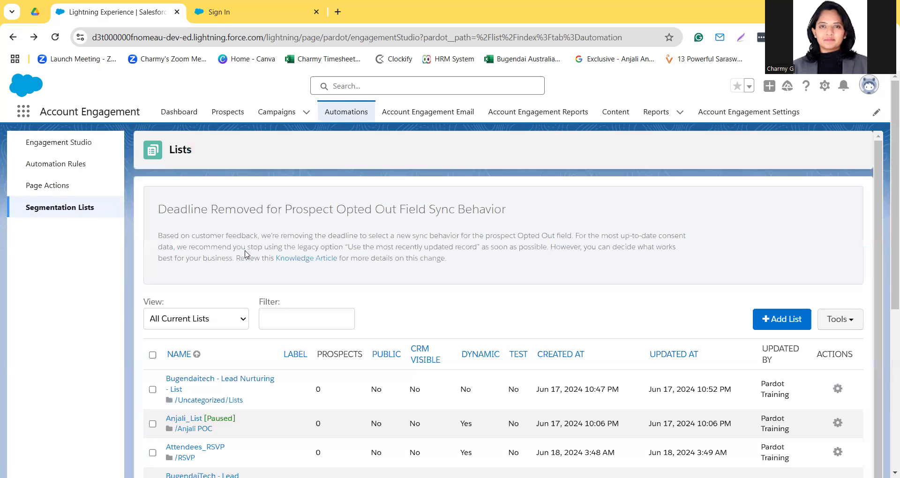
scroll(284, 317, down, 9)
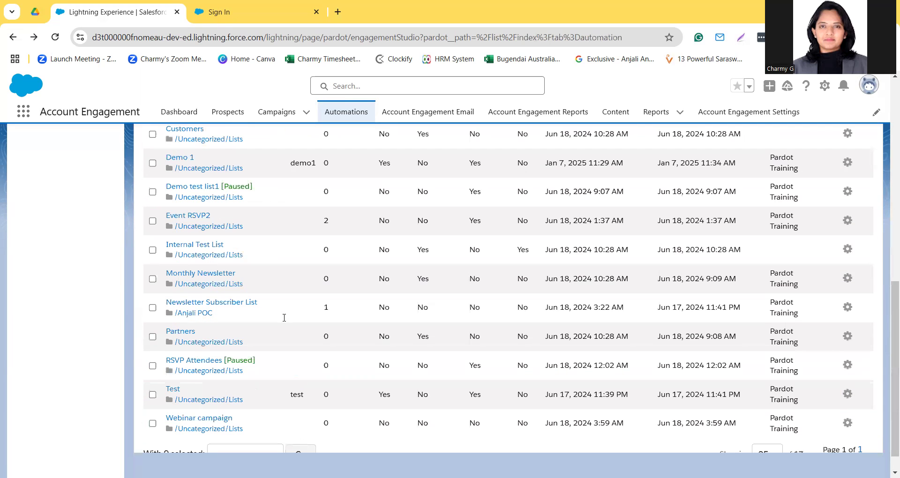
scroll(284, 317, up, 9)
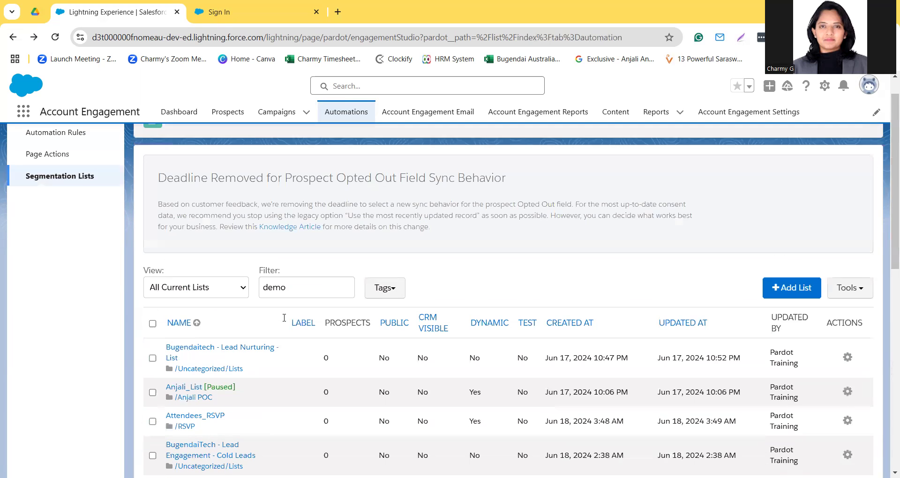
scroll(283, 318, down, 9)
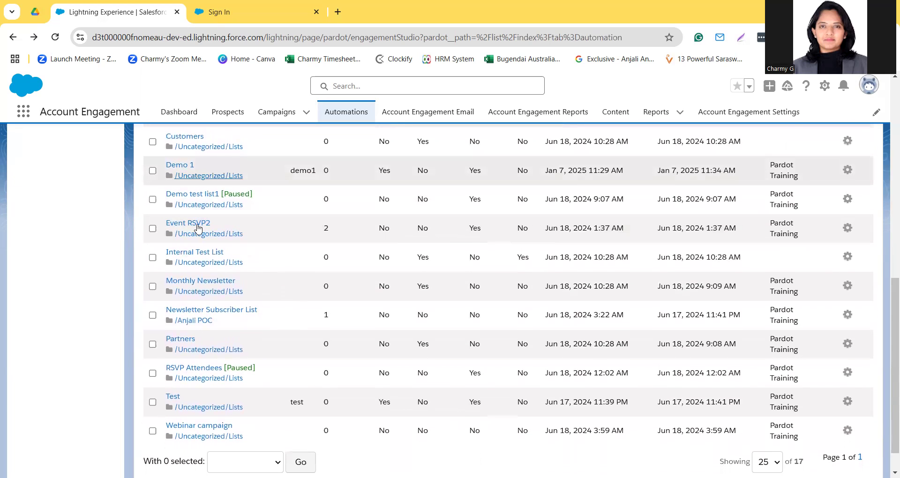
click(197, 225)
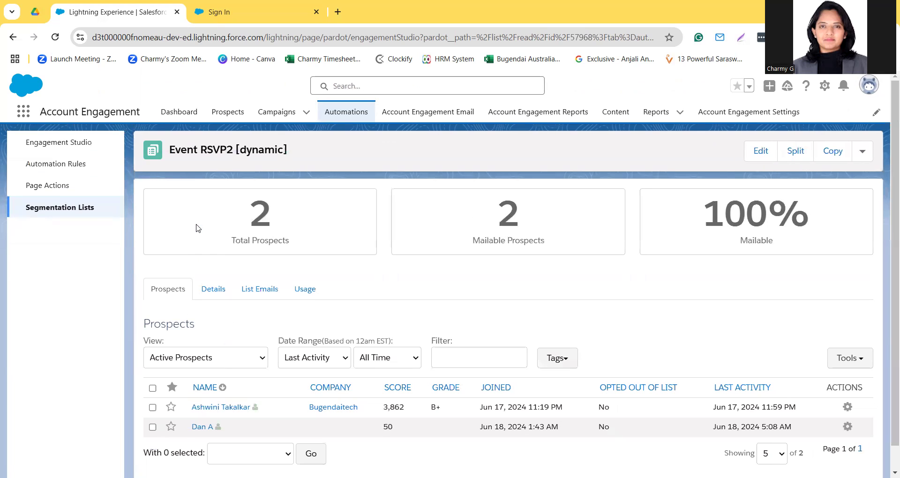